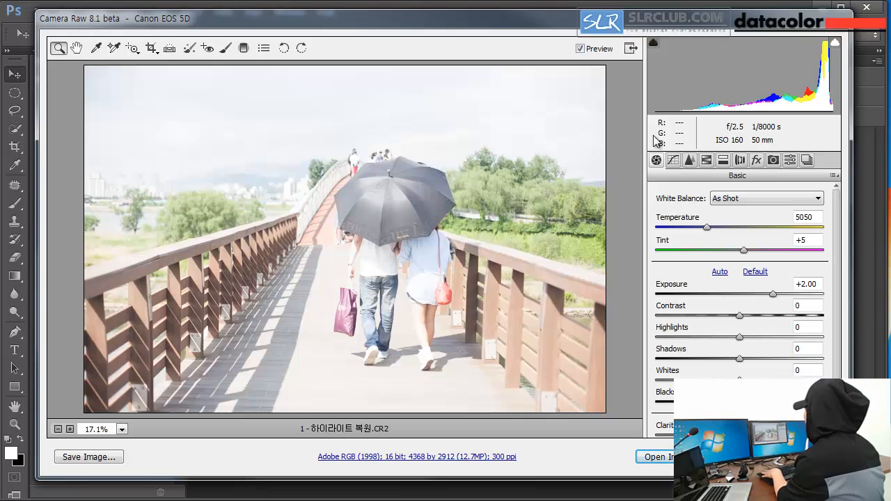
Set the workflow color space to ProPhoto RGB at 16 Bits/Channel and open the raw photo for editing.
{"action": "left_click_drag", "start_coordinate": [683, 20], "coordinate": [679, 19]}
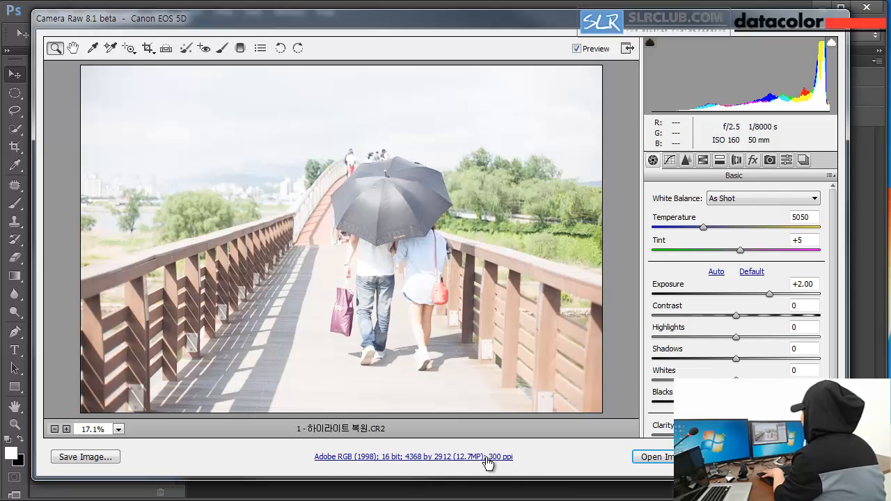
{"action": "left_click", "coordinate": [396, 461]}
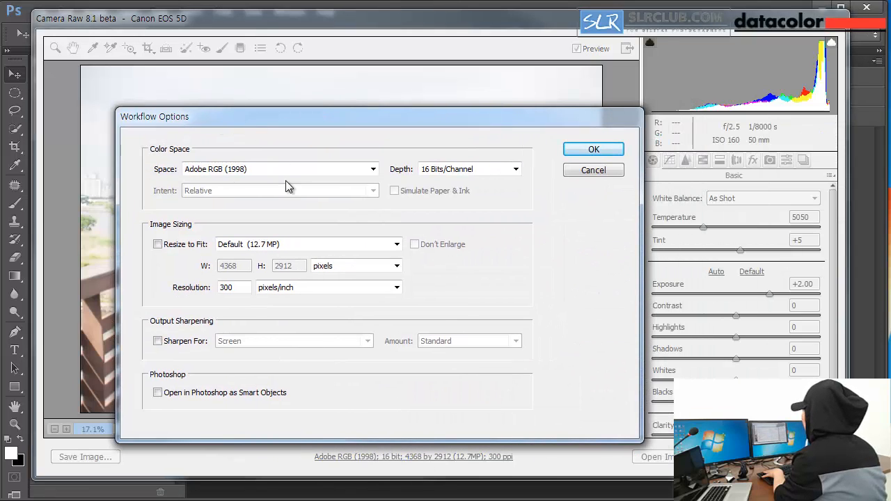
{"action": "left_click", "coordinate": [277, 169]}
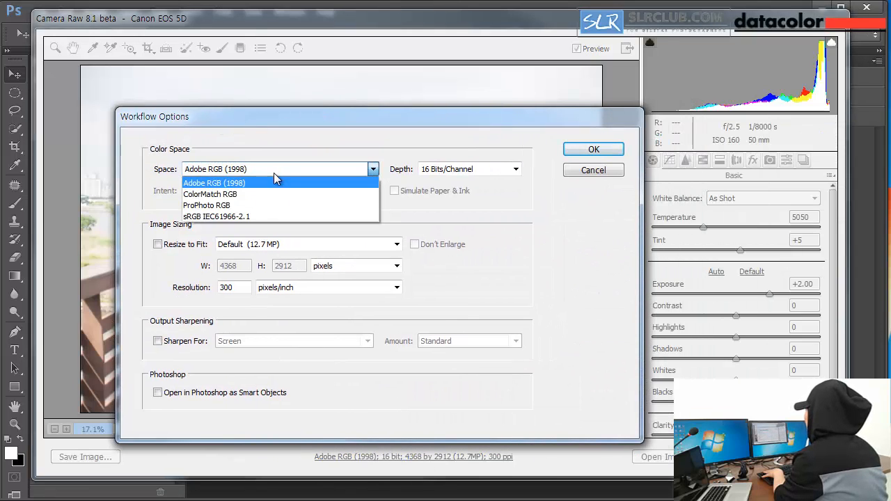
{"action": "left_click", "coordinate": [273, 205]}
{"action": "left_click", "coordinate": [469, 172]}
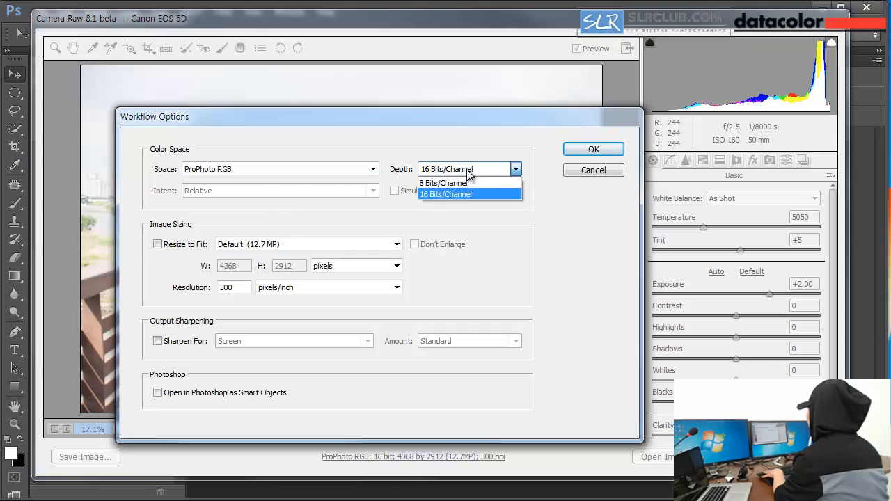
{"action": "left_click", "coordinate": [465, 195]}
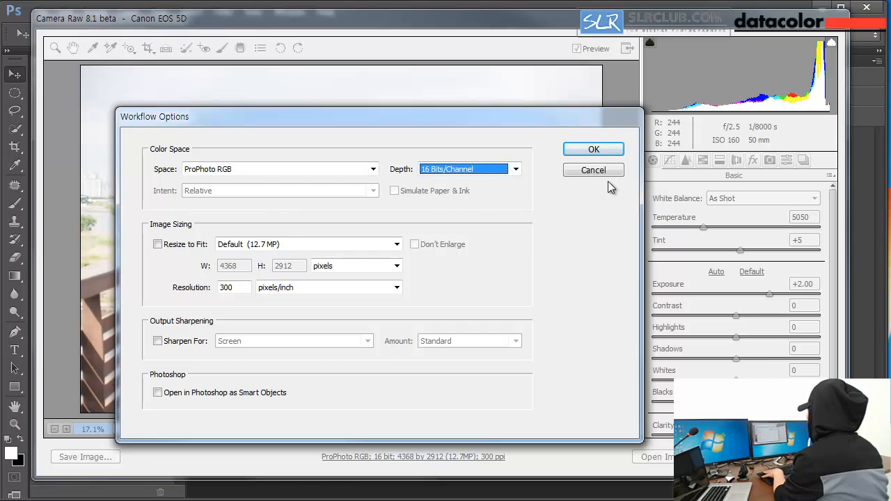
{"action": "left_click_drag", "start_coordinate": [598, 124], "coordinate": [581, 100]}
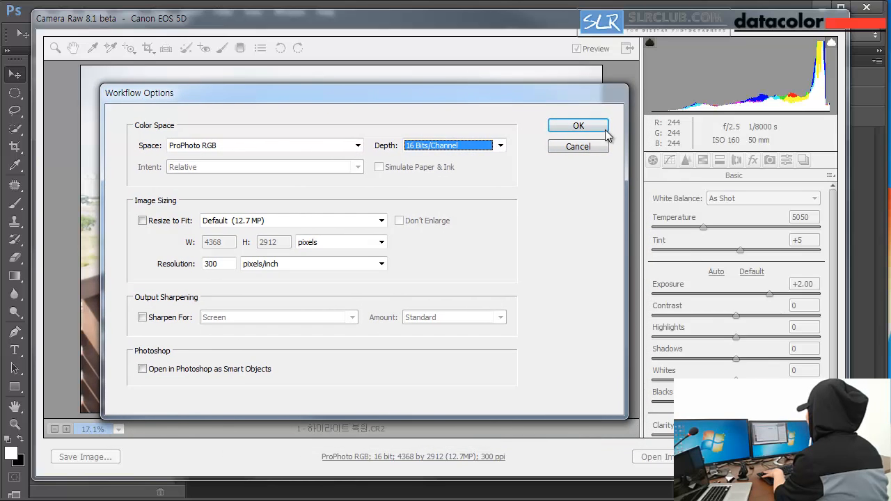
{"action": "left_click", "coordinate": [589, 128]}
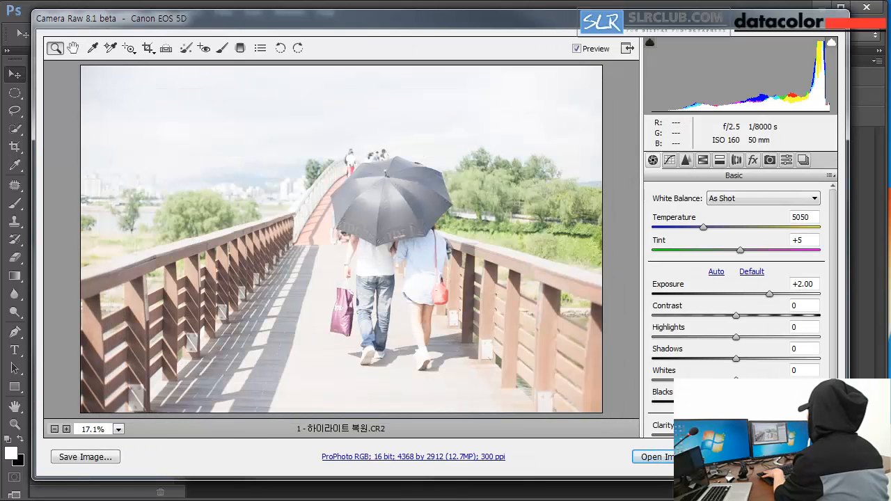
{"action": "left_click", "coordinate": [677, 457]}
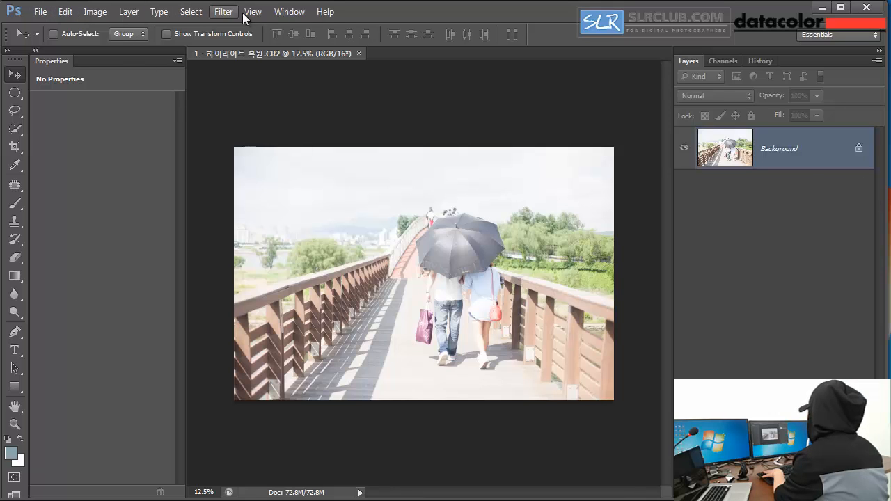
Load the composite RGB channel's luminosity as a selection and try to invert it.
{"action": "left_click", "coordinate": [717, 61]}
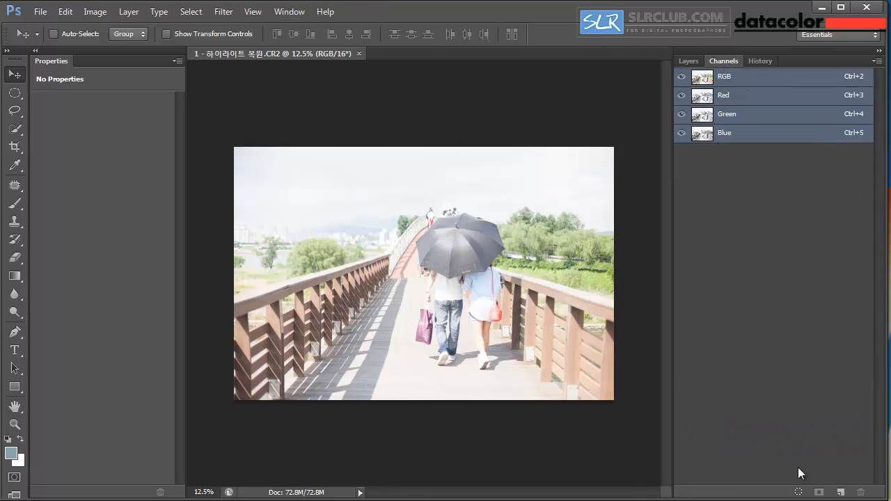
{"action": "left_click", "coordinate": [799, 493]}
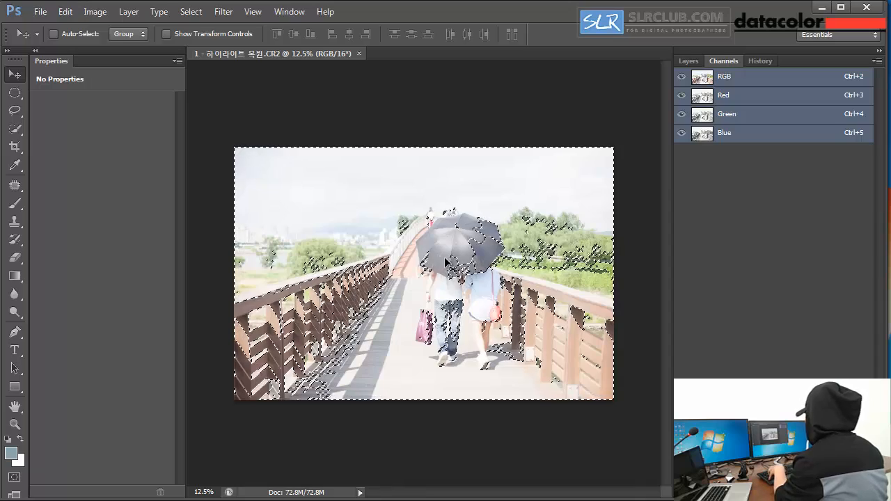
{"action": "key", "text": "ctrl+shift+i"}
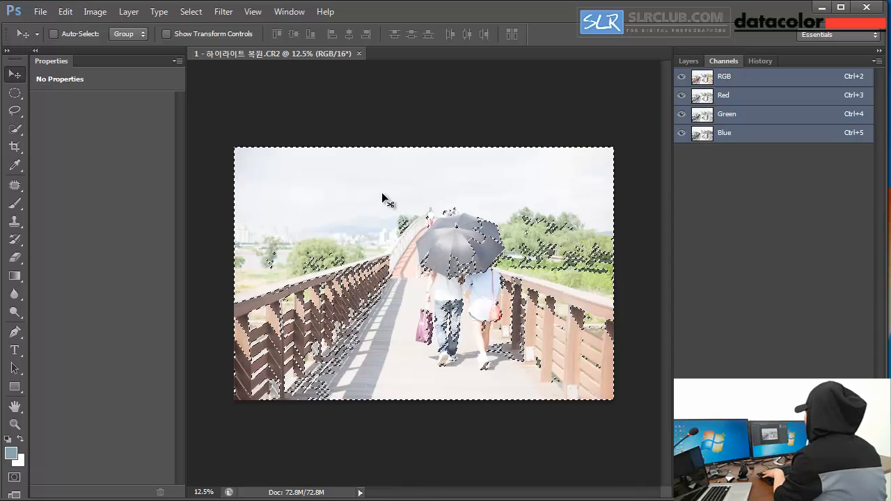
With the Rectangular Marquee tool active, invert the highlight selection and back again, and deselect it.
{"action": "left_click", "coordinate": [14, 94]}
{"action": "right_click", "coordinate": [14, 94]}
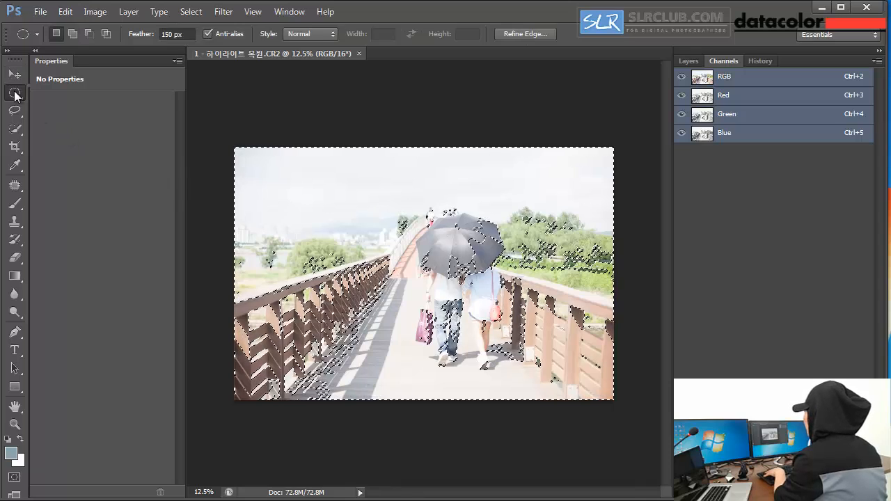
{"action": "left_click", "coordinate": [41, 94]}
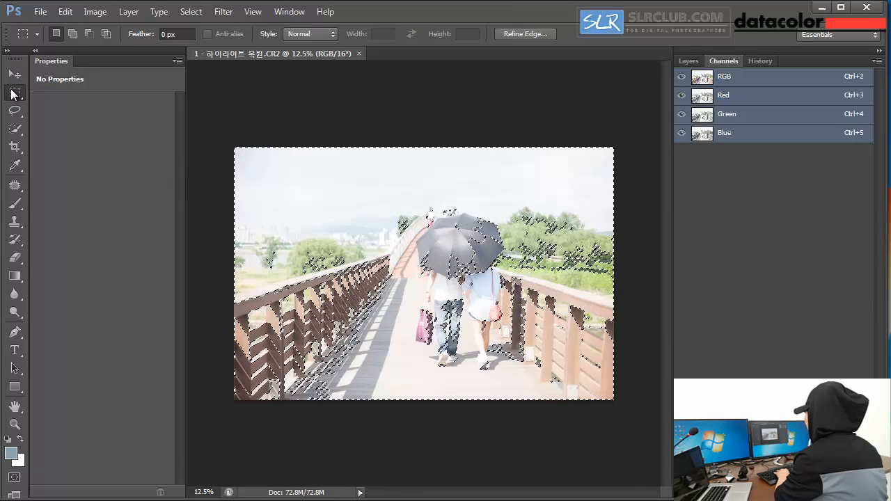
{"action": "right_click", "coordinate": [343, 193]}
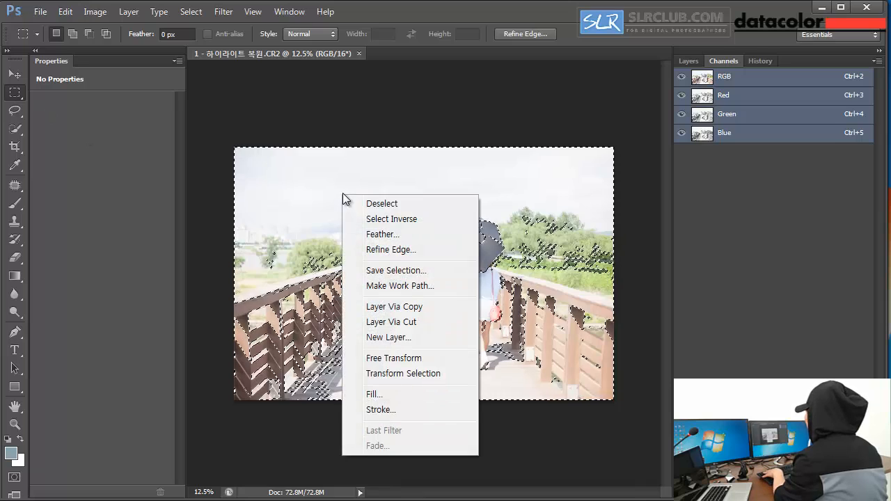
{"action": "left_click", "coordinate": [423, 219]}
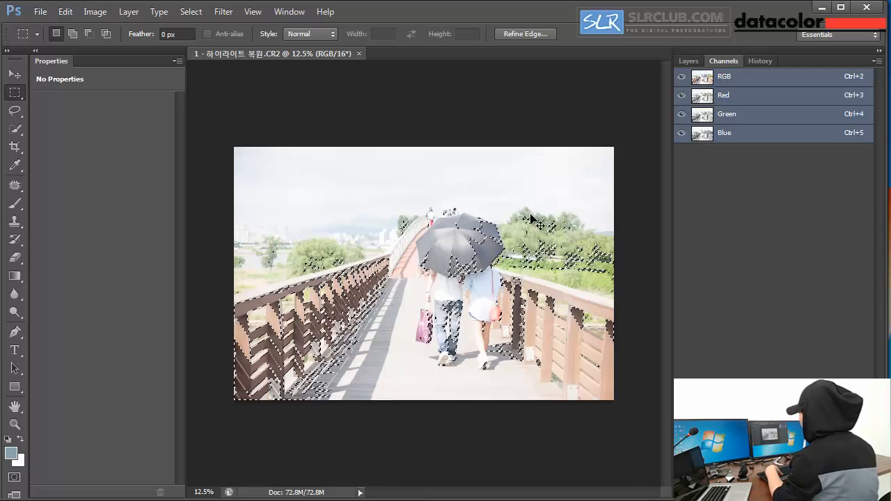
{"action": "key", "text": "ctrl+shift+i"}
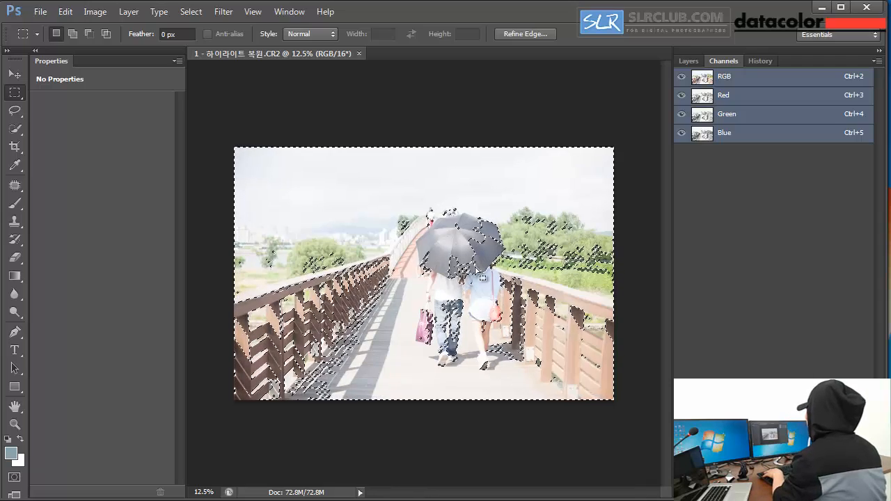
{"action": "key", "text": "ctrl+d"}
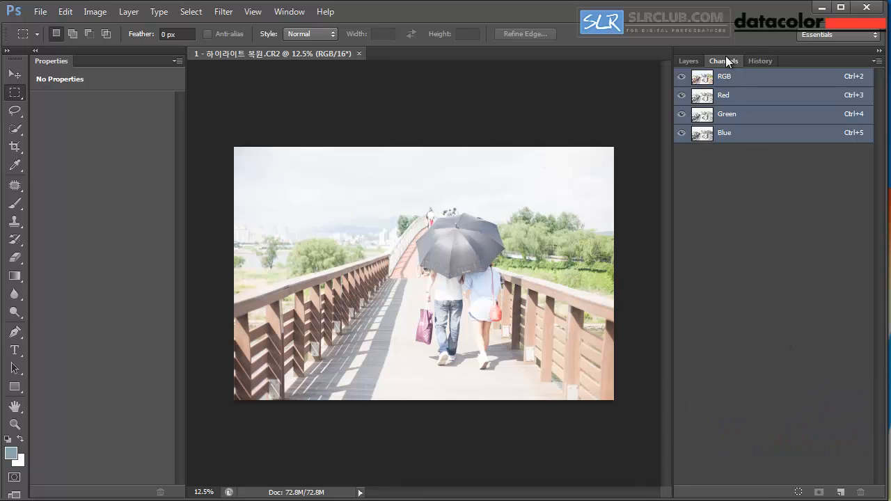
Load the composite RGB channel's luminosity as a selection and add a Levels adjustment layer masked by it.
{"action": "left_click", "coordinate": [800, 492]}
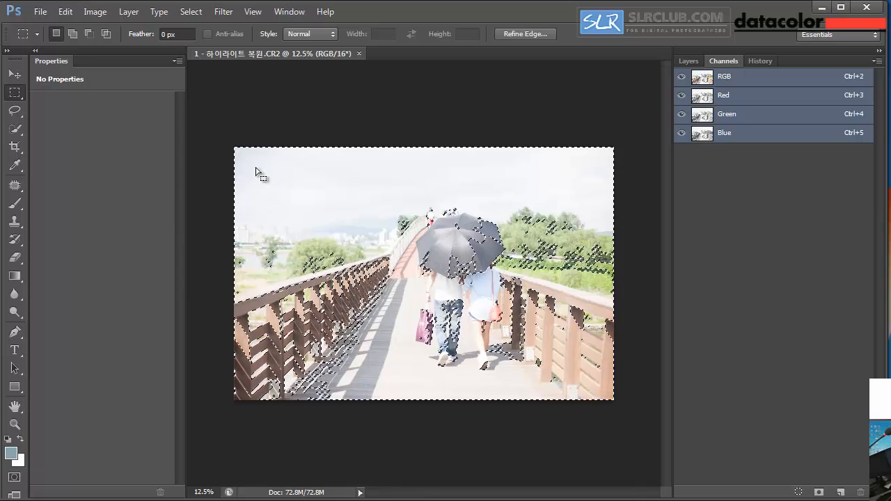
{"action": "left_click", "coordinate": [689, 60]}
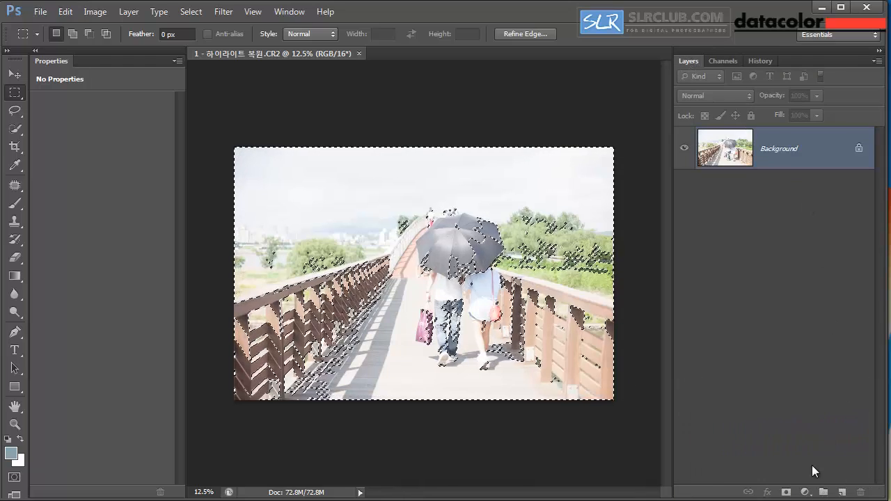
{"action": "left_click", "coordinate": [806, 492]}
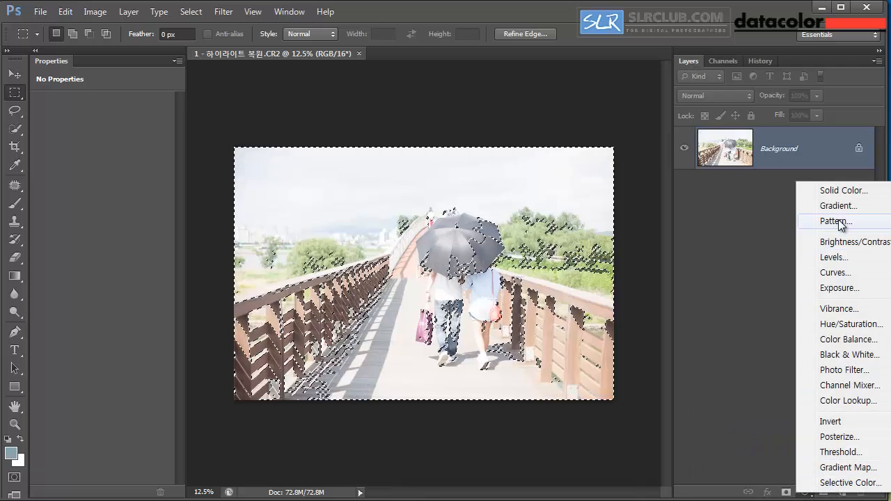
{"action": "left_click", "coordinate": [868, 265]}
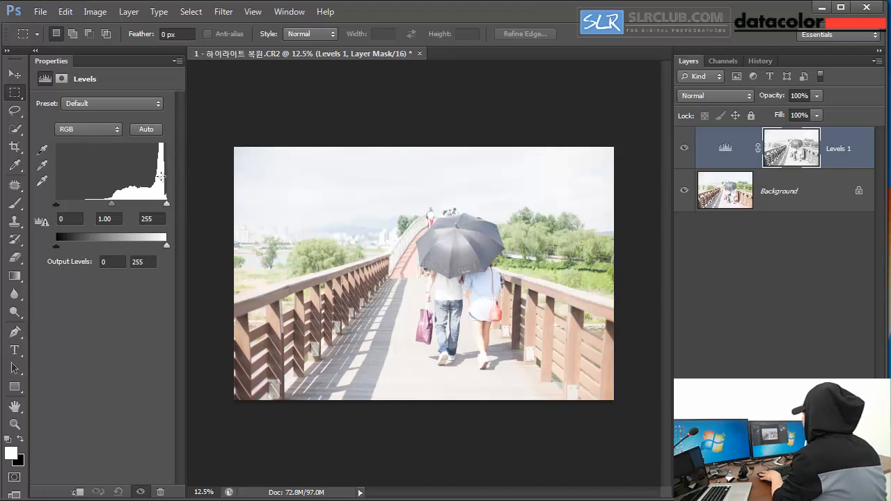
{"action": "left_click_drag", "start_coordinate": [59, 204], "coordinate": [38, 207]}
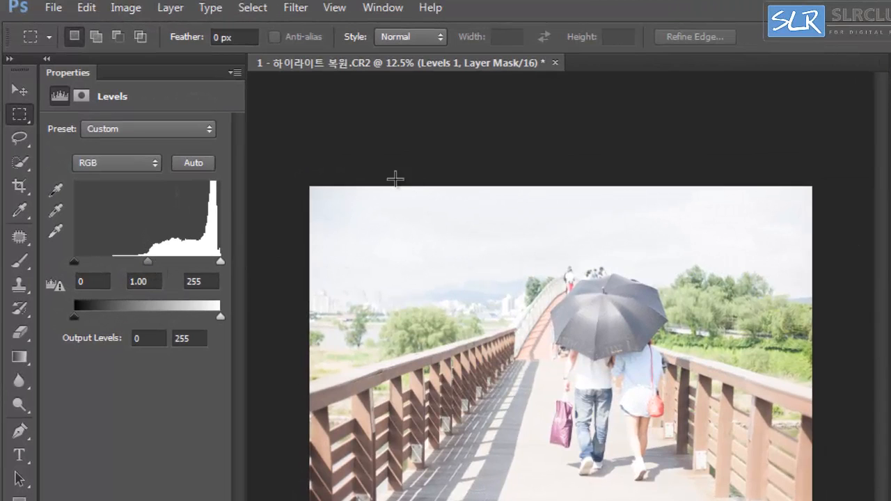
{"action": "left_click_drag", "start_coordinate": [322, 173], "coordinate": [763, 279]}
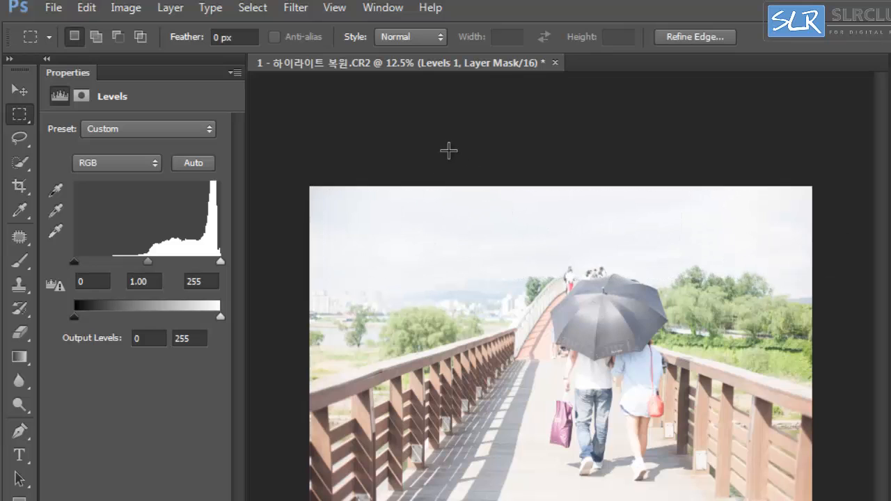
{"action": "left_click", "coordinate": [448, 149]}
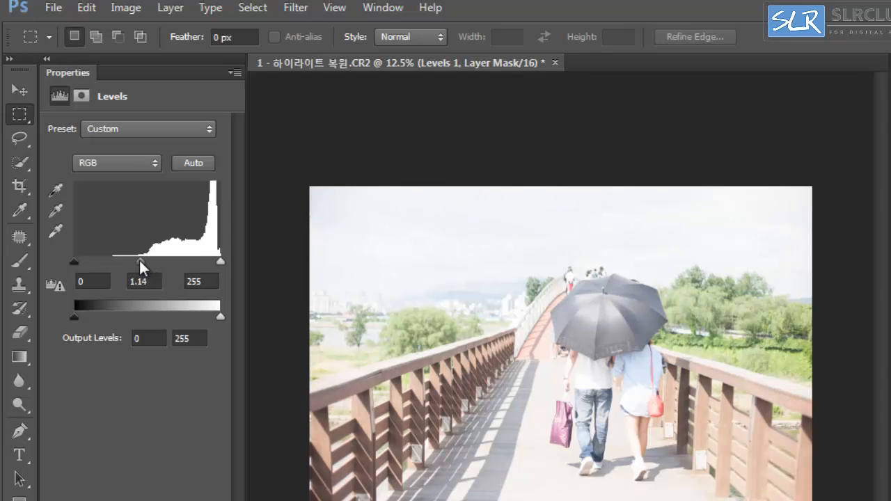
Darken the highlights in the Levels adjustment by setting the midtone input to 0.31 and the black input to 77.
{"action": "left_click_drag", "start_coordinate": [129, 258], "coordinate": [185, 259]}
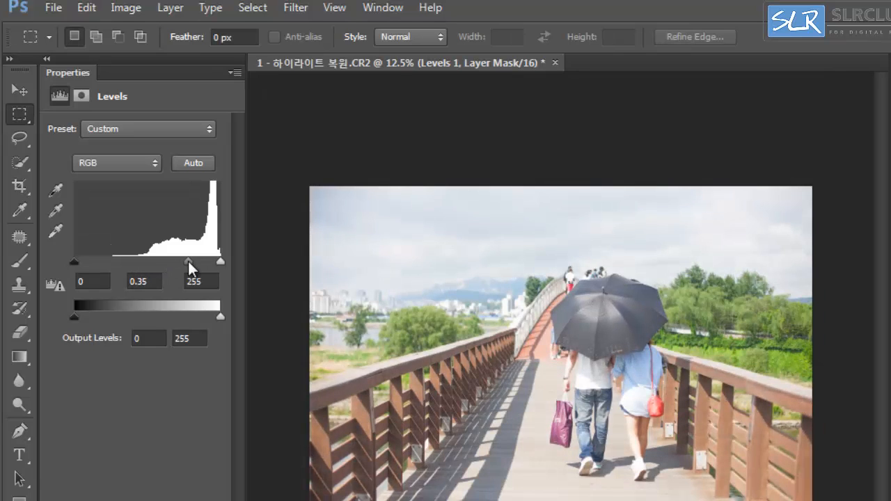
{"action": "mouse_move", "coordinate": [186, 260]}
{"action": "left_mouse_down"}
{"action": "mouse_move", "coordinate": [138, 258]}
{"action": "mouse_move", "coordinate": [191, 260]}
{"action": "left_mouse_up"}
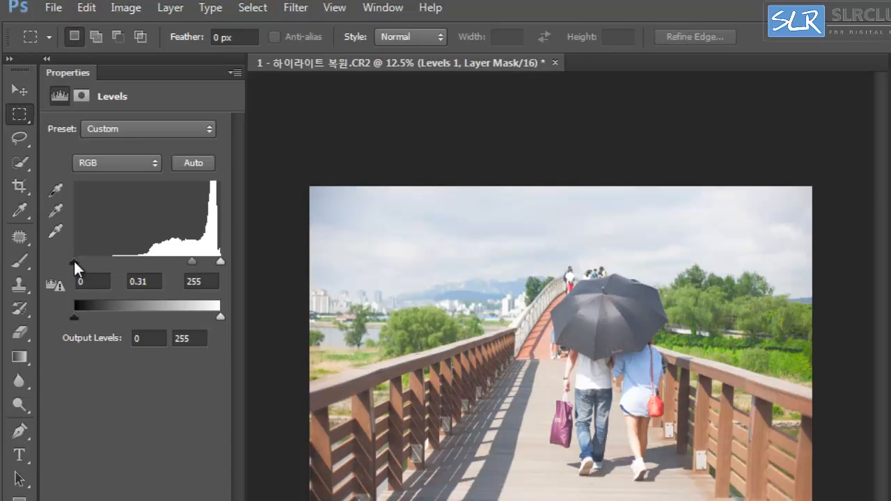
{"action": "left_click_drag", "start_coordinate": [73, 259], "coordinate": [53, 258]}
{"action": "left_click_drag", "start_coordinate": [74, 260], "coordinate": [117, 260]}
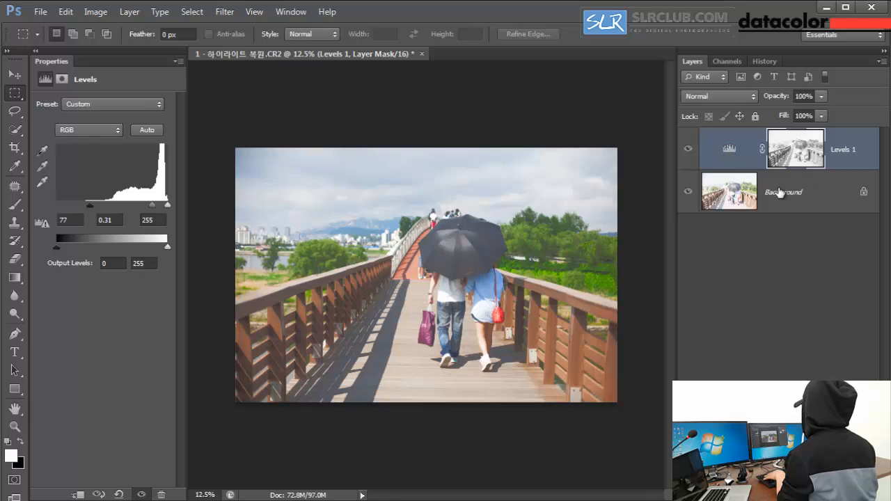
Try duplicating the Background layer and undo the duplication.
{"action": "left_click", "coordinate": [771, 192]}
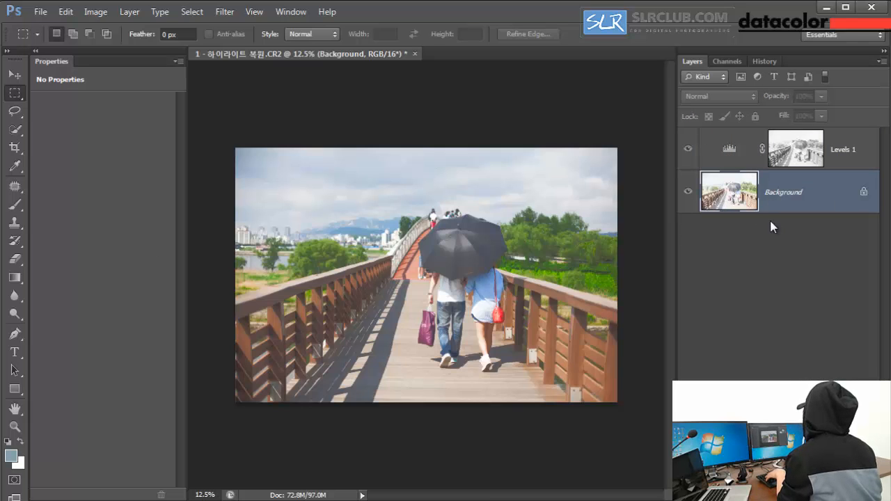
{"action": "left_click", "coordinate": [729, 147]}
{"action": "left_click", "coordinate": [736, 197]}
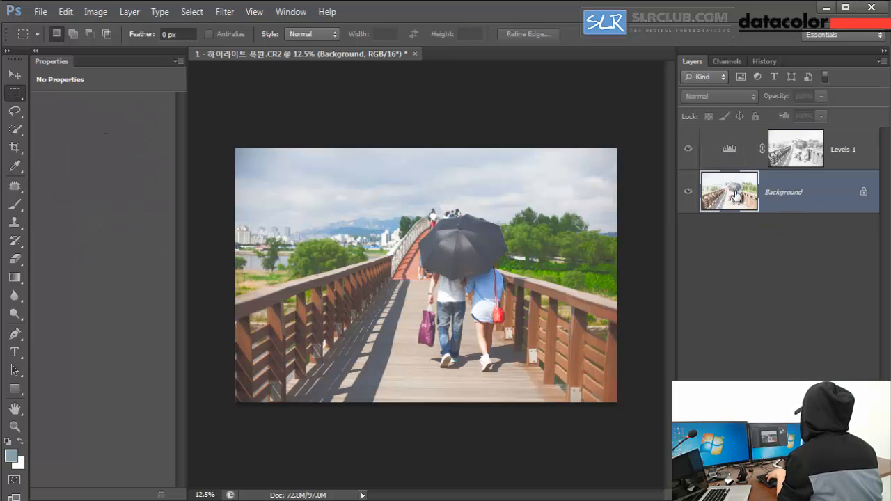
{"action": "key", "text": "ctrl+j"}
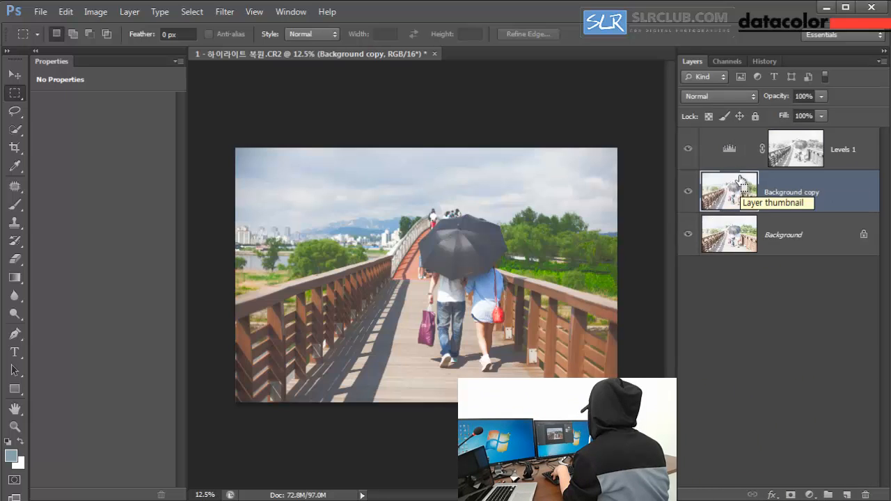
{"action": "key", "text": "ctrl+z"}
Duplicate the Background layer directly beneath the Levels 1 adjustment layer.
{"action": "left_click", "coordinate": [732, 148]}
{"action": "left_click", "coordinate": [743, 196]}
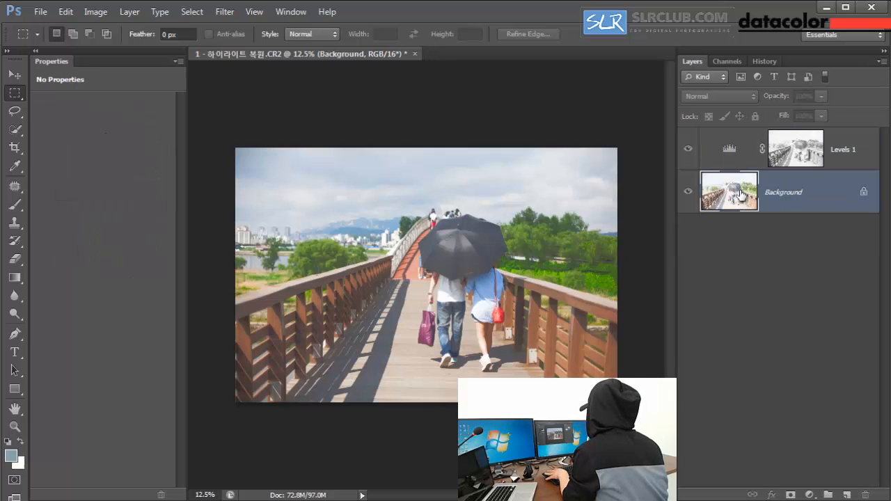
{"action": "left_click_drag", "start_coordinate": [728, 198], "coordinate": [846, 492]}
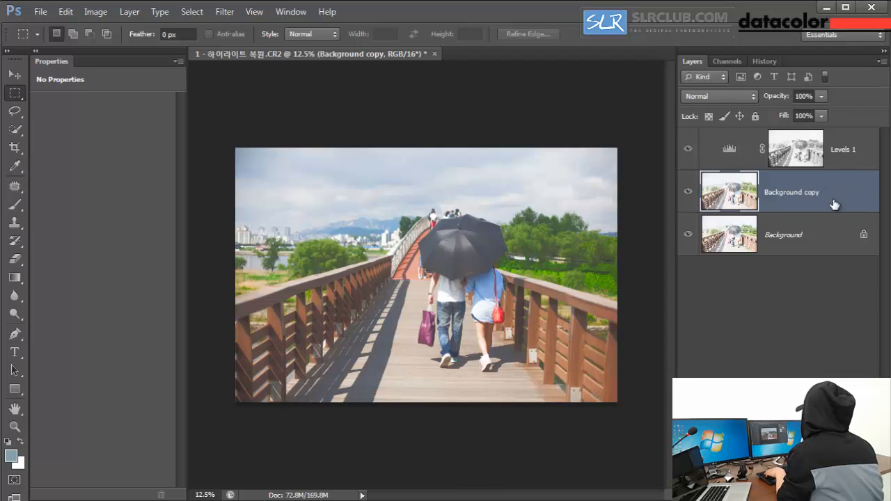
Create a layer group and move the Levels 1 and Background copy layers into it.
{"action": "left_click", "coordinate": [872, 146], "text": "shift"}
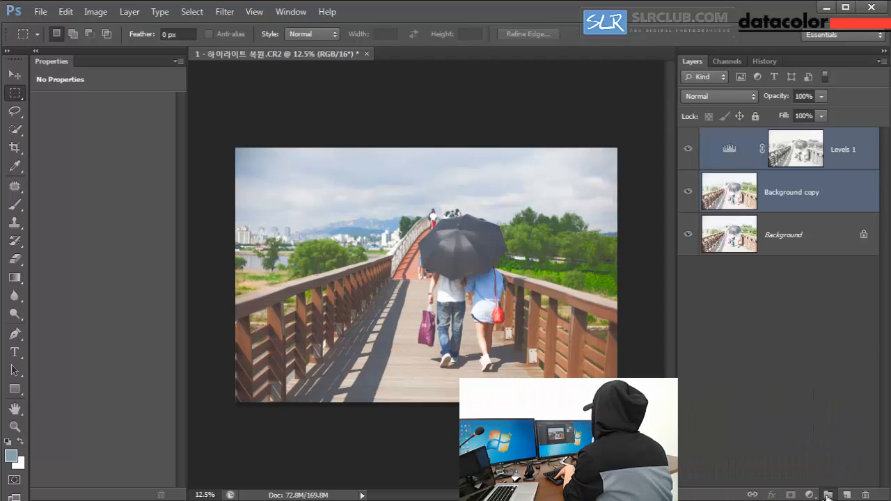
{"action": "left_click", "coordinate": [829, 496]}
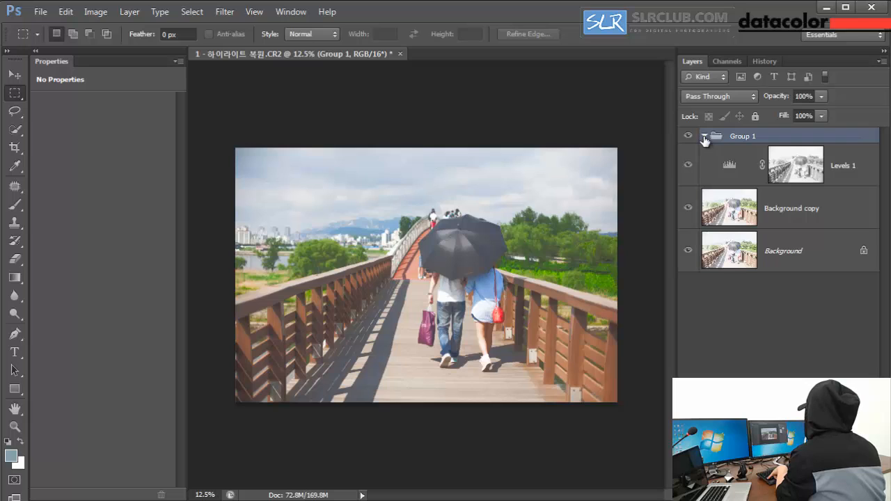
{"action": "left_click", "coordinate": [840, 218]}
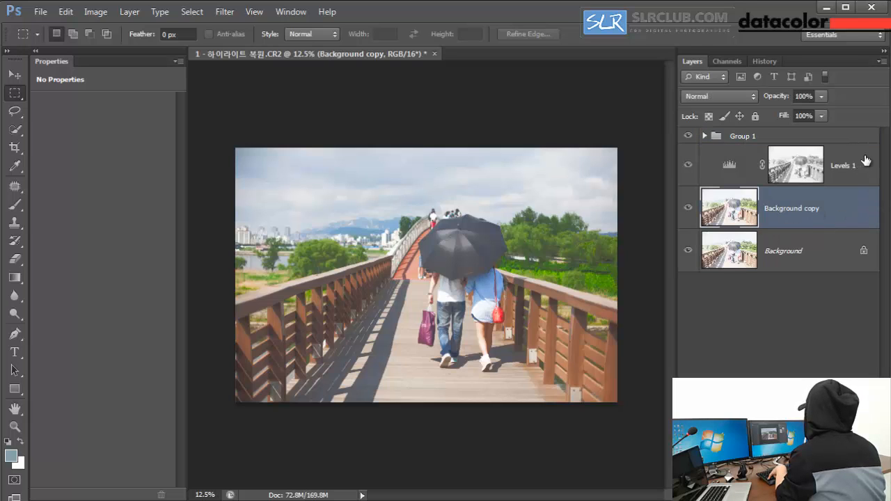
{"action": "left_click", "coordinate": [738, 178], "text": "shift"}
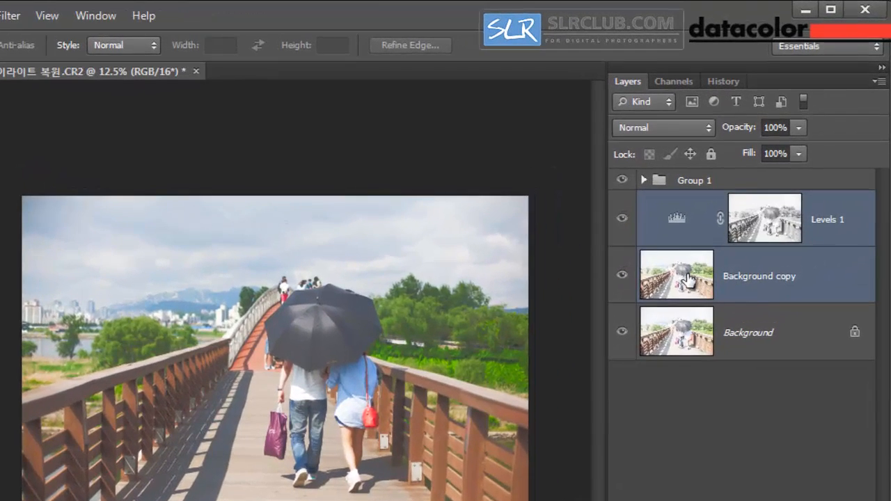
{"action": "left_click_drag", "start_coordinate": [687, 279], "coordinate": [697, 180]}
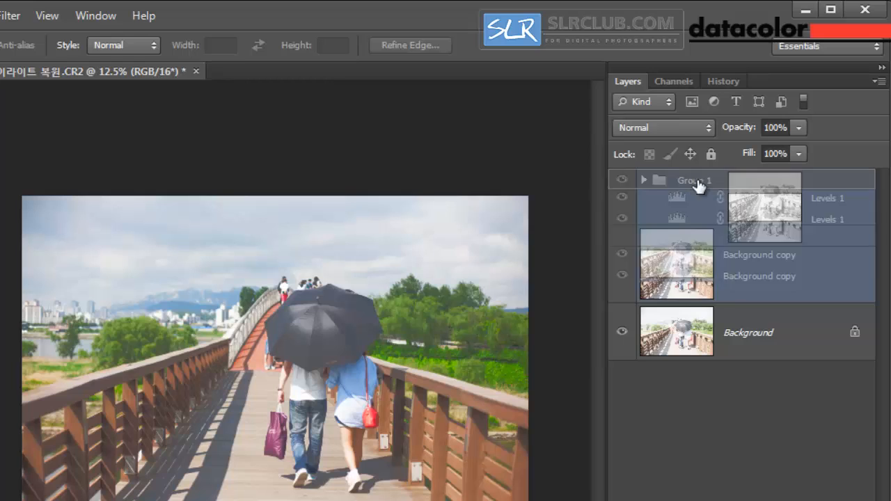
{"action": "left_click_drag", "start_coordinate": [697, 180], "coordinate": [698, 182]}
{"action": "left_click", "coordinate": [644, 181]}
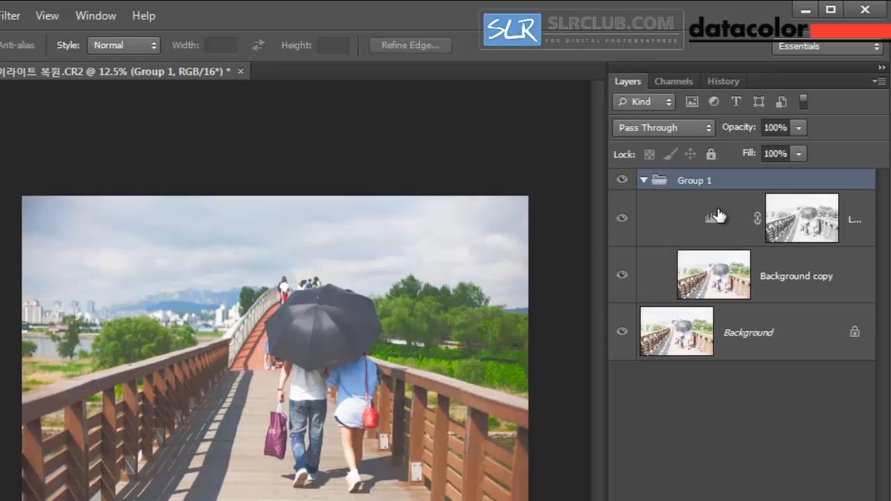
Collapse and expand Group 1 repeatedly to examine which layers it contains.
{"action": "left_click", "coordinate": [644, 180]}
{"action": "left_click", "coordinate": [645, 180]}
{"action": "left_click", "coordinate": [644, 180]}
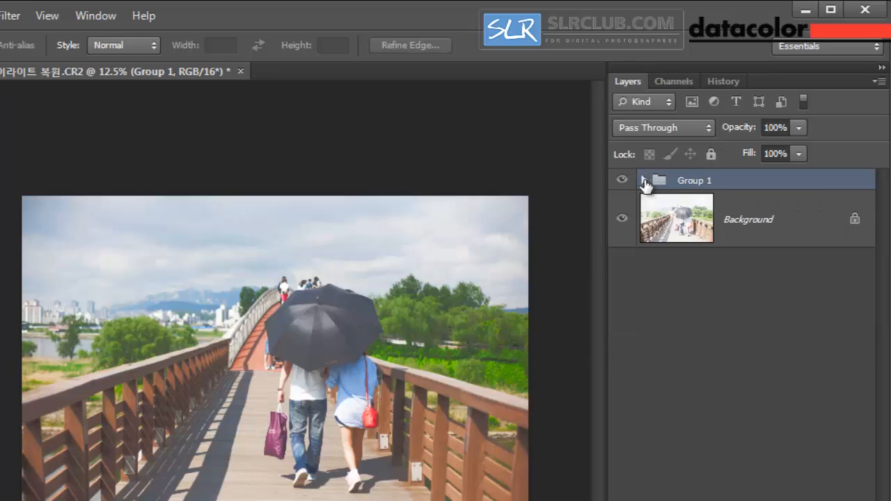
{"action": "left_click", "coordinate": [645, 180]}
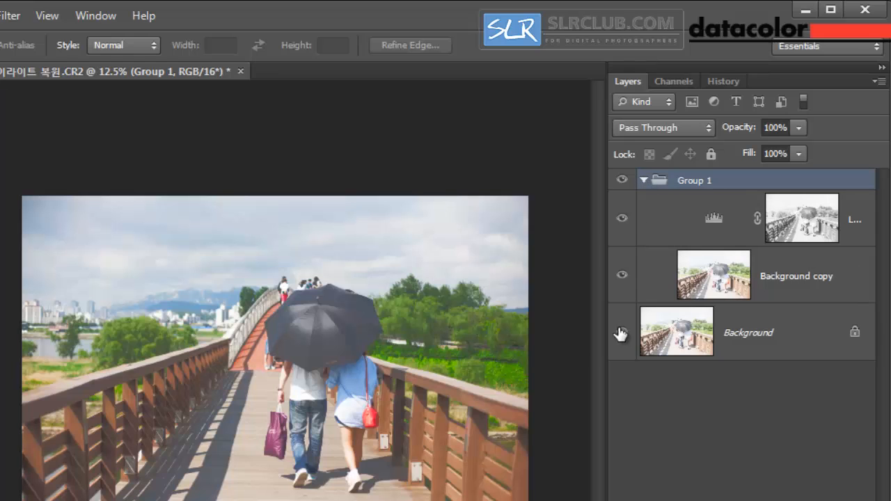
{"action": "left_click", "coordinate": [645, 181]}
{"action": "left_click", "coordinate": [644, 181]}
{"action": "left_click", "coordinate": [644, 181]}
{"action": "left_click", "coordinate": [644, 180]}
Add a white layer mask to Group 1.
{"action": "left_click", "coordinate": [711, 218]}
{"action": "left_click", "coordinate": [705, 183]}
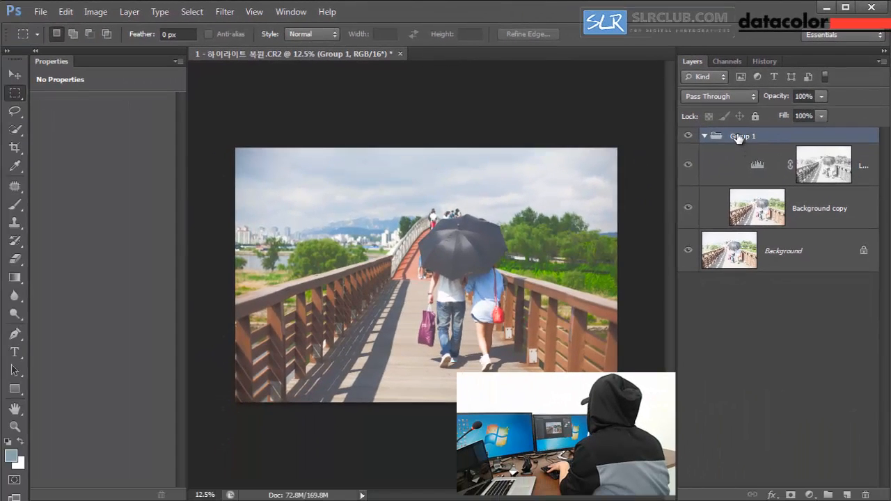
{"action": "left_click", "coordinate": [793, 495]}
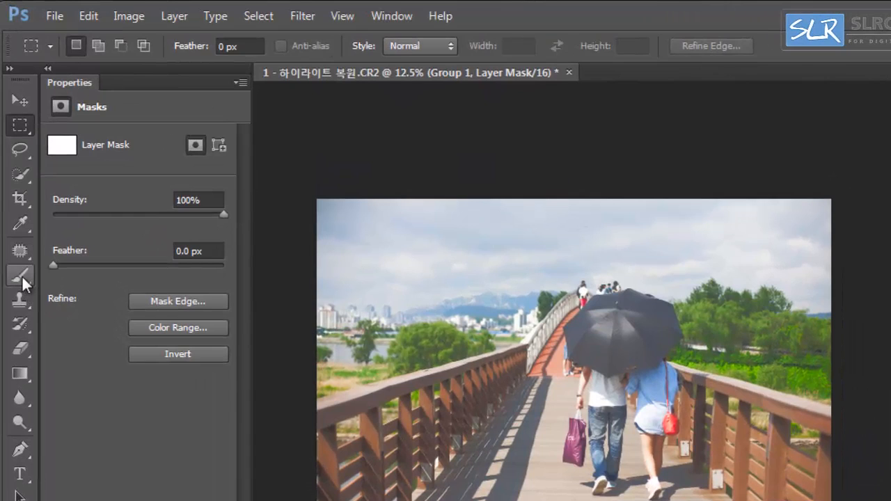
Set up the Brush tool with a soft round tip, 78 px size and 0% hardness.
{"action": "left_click", "coordinate": [21, 276]}
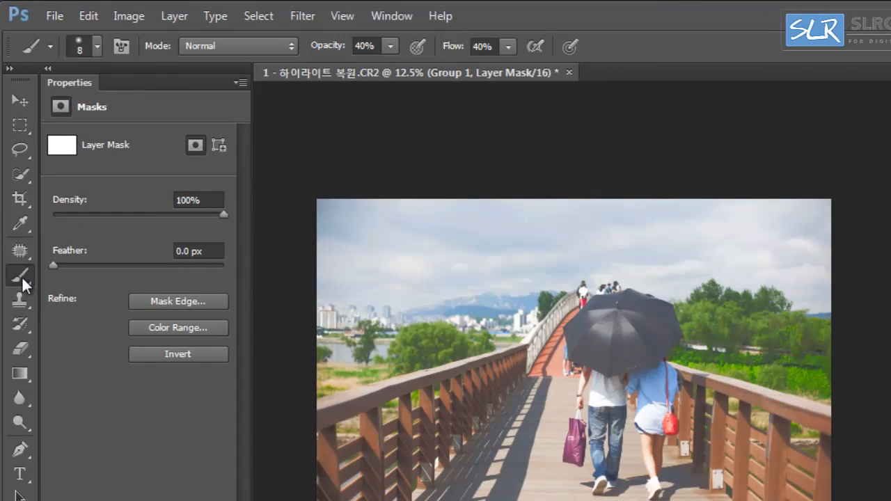
{"action": "left_click", "coordinate": [98, 46]}
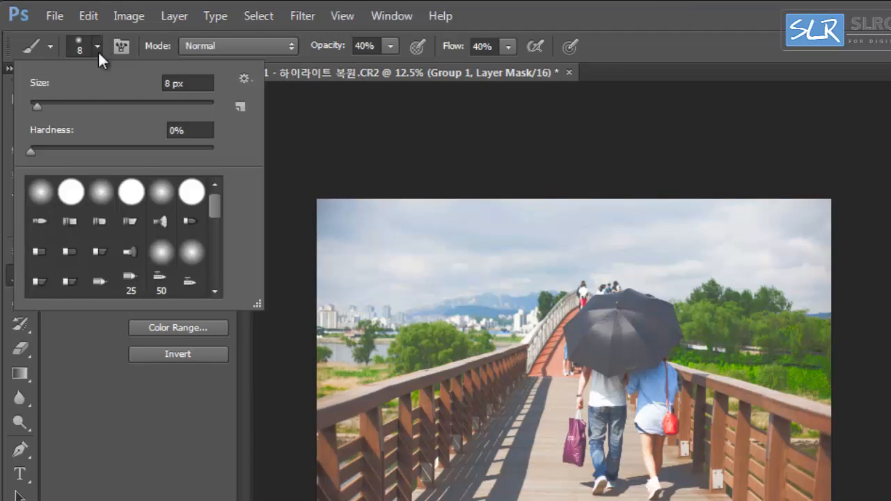
{"action": "mouse_move", "coordinate": [59, 104]}
{"action": "left_mouse_down"}
{"action": "mouse_move", "coordinate": [86, 106]}
{"action": "mouse_move", "coordinate": [42, 106]}
{"action": "left_mouse_up"}
{"action": "left_click_drag", "start_coordinate": [31, 150], "coordinate": [41, 149]}
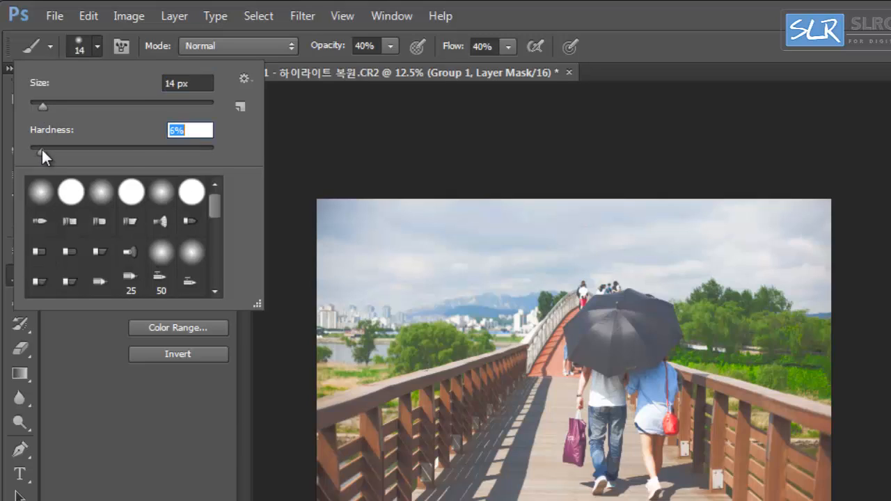
{"action": "left_click_drag", "start_coordinate": [63, 106], "coordinate": [104, 106]}
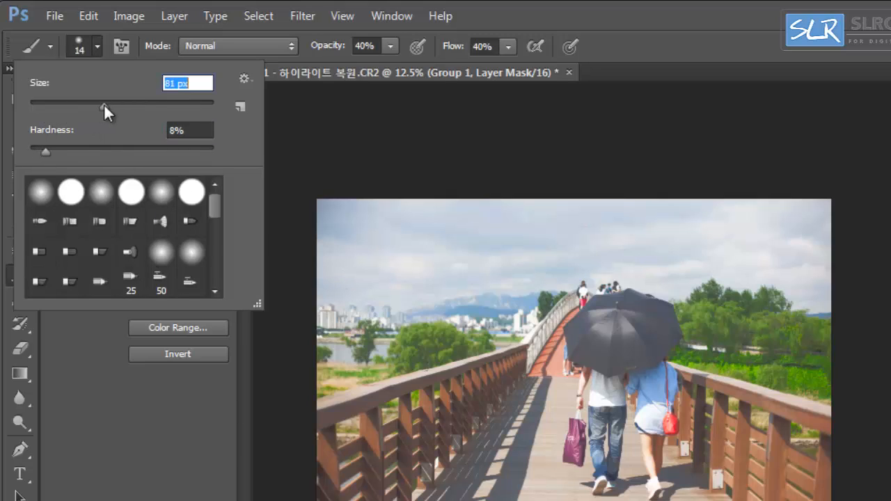
{"action": "left_click_drag", "start_coordinate": [46, 150], "coordinate": [144, 154]}
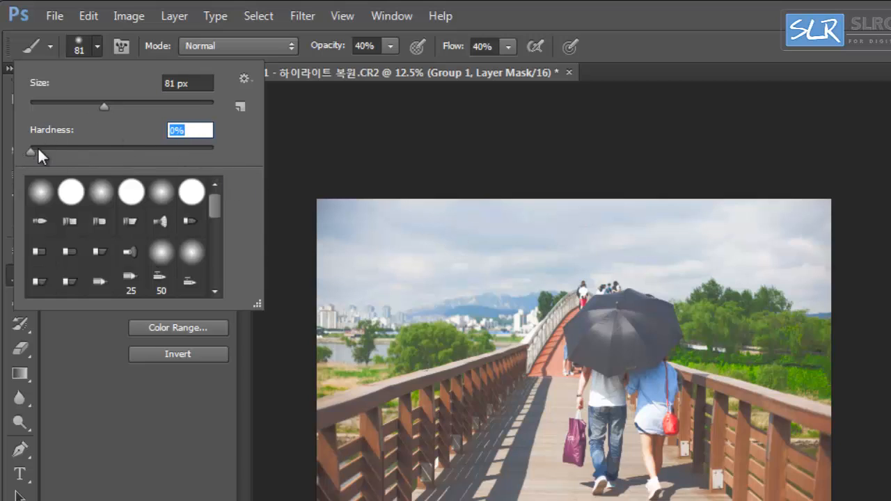
{"action": "left_click_drag", "start_coordinate": [32, 154], "coordinate": [273, 175]}
{"action": "left_click_drag", "start_coordinate": [211, 150], "coordinate": [18, 149]}
{"action": "mouse_move", "coordinate": [106, 104]}
{"action": "left_mouse_down"}
{"action": "mouse_move", "coordinate": [65, 109]}
{"action": "mouse_move", "coordinate": [108, 114]}
{"action": "mouse_move", "coordinate": [101, 111]}
{"action": "left_mouse_up"}
{"action": "left_click", "coordinate": [461, 140]}
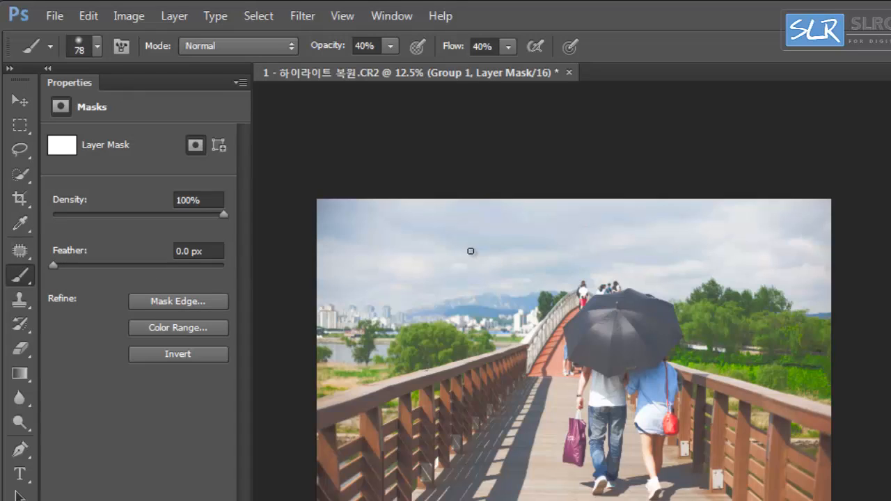
Enlarge and shrink the brush through a range of sizes, ending at 800 px.
{"action": "key", "text": "bracketright"}
{"action": "key", "text": "bracketright"}
{"action": "key", "text": "bracketright"}
{"action": "key", "text": "bracketright"}
{"action": "key", "text": "bracketright"}
{"action": "key", "text": "bracketright"}
{"action": "key", "text": "bracketright"}
{"action": "key", "text": "bracketright"}
{"action": "key", "text": "bracketright"}
{"action": "key", "text": "bracketright"}
{"action": "key", "text": "bracketright"}
{"action": "key", "text": "bracketright"}
{"action": "key", "text": "bracketright"}
{"action": "key", "text": "bracketright"}
{"action": "key", "text": "bracketright"}
{"action": "key", "text": "bracketright"}
{"action": "key", "text": "bracketright"}
{"action": "key", "text": "bracketleft"}
{"action": "key", "text": "bracketleft"}
{"action": "key", "text": "bracketleft"}
{"action": "key", "text": "bracketleft"}
{"action": "key", "text": "bracketleft"}
{"action": "key", "text": "bracketleft"}
{"action": "key", "text": "bracketleft"}
{"action": "key", "text": "bracketleft"}
{"action": "key", "text": "bracketleft"}
{"action": "key", "text": "bracketleft"}
{"action": "key", "text": "bracketright"}
{"action": "key", "text": "bracketleft"}
{"action": "key", "text": "bracketright"}
{"action": "key", "text": "bracketright"}
{"action": "key", "text": "bracketright"}
{"action": "key", "text": "bracketright"}
{"action": "key", "text": "bracketleft"}
{"action": "key", "text": "bracketleft"}
{"action": "key", "text": "bracketleft"}
{"action": "key", "text": "bracketleft"}
{"action": "key", "text": "bracketright"}
{"action": "key", "text": "bracketright"}
{"action": "key", "text": "bracketright"}
{"action": "key", "text": "bracketright"}
{"action": "key", "text": "bracketright"}
{"action": "key", "text": "bracketright"}
{"action": "key", "text": "bracketleft"}
{"action": "key", "text": "bracketleft"}
{"action": "key", "text": "bracketleft"}
{"action": "key", "text": "bracketleft"}
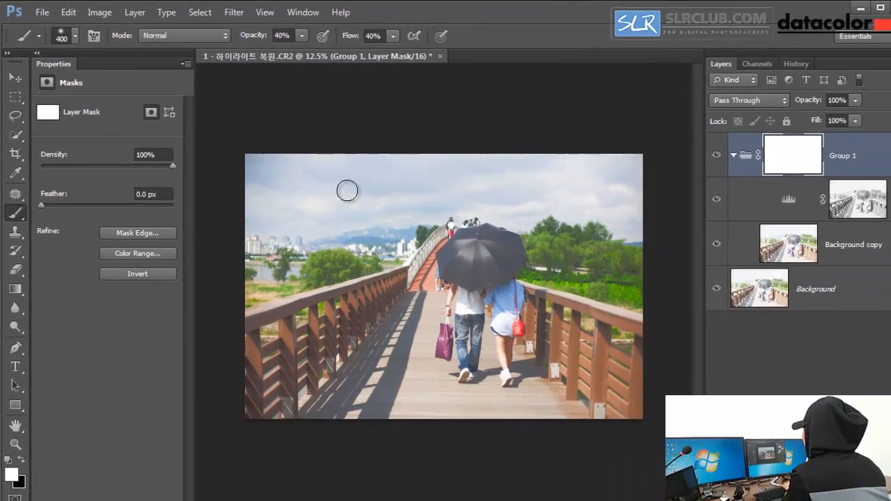
{"action": "key", "text": "bracketright"}
{"action": "key", "text": "bracketright"}
{"action": "key", "text": "bracketright"}
{"action": "key", "text": "bracketright"}
{"action": "key", "text": "bracketright"}
{"action": "key", "text": "bracketright"}
{"action": "key", "text": "bracketright"}
{"action": "key", "text": "bracketright"}
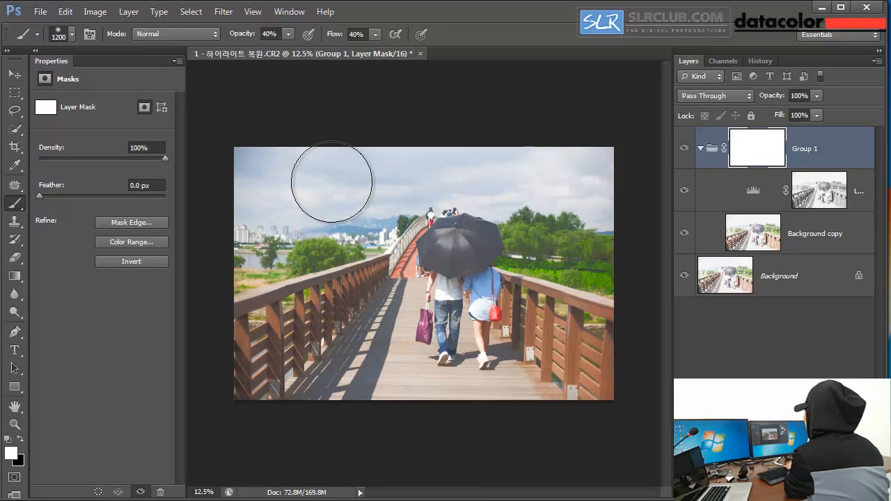
{"action": "key", "text": "bracketleft"}
{"action": "key", "text": "bracketleft"}
{"action": "key", "text": "bracketleft"}
{"action": "key", "text": "bracketleft"}
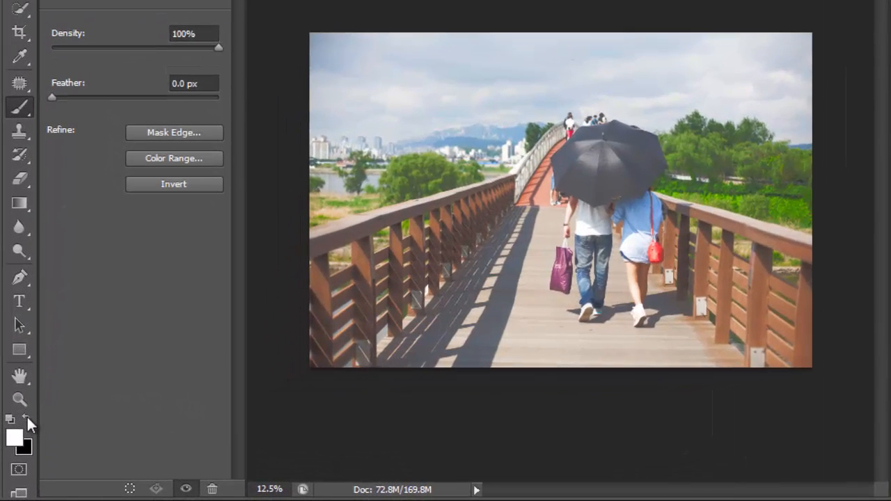
Swap the foreground and background colours so black is the painting colour and white the background.
{"action": "left_click", "coordinate": [19, 436]}
{"action": "left_click", "coordinate": [27, 415]}
{"action": "left_click", "coordinate": [26, 415]}
{"action": "left_click", "coordinate": [27, 415]}
{"action": "left_click", "coordinate": [27, 415]}
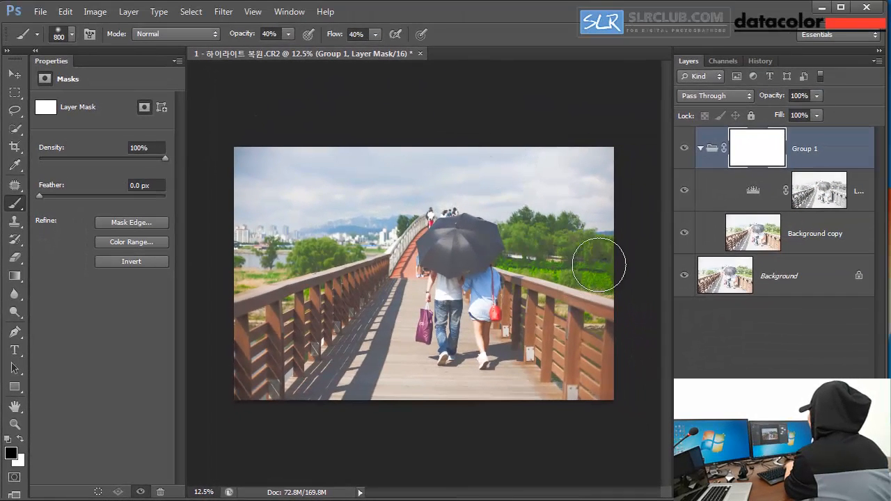
Paint black on Group 1's mask with a 1200 px brush over the left railing and trees and the right railing and greenery.
{"action": "key", "text": "bracketright"}
{"action": "key", "text": "bracketright"}
{"action": "key", "text": "bracketright"}
{"action": "key", "text": "bracketright"}
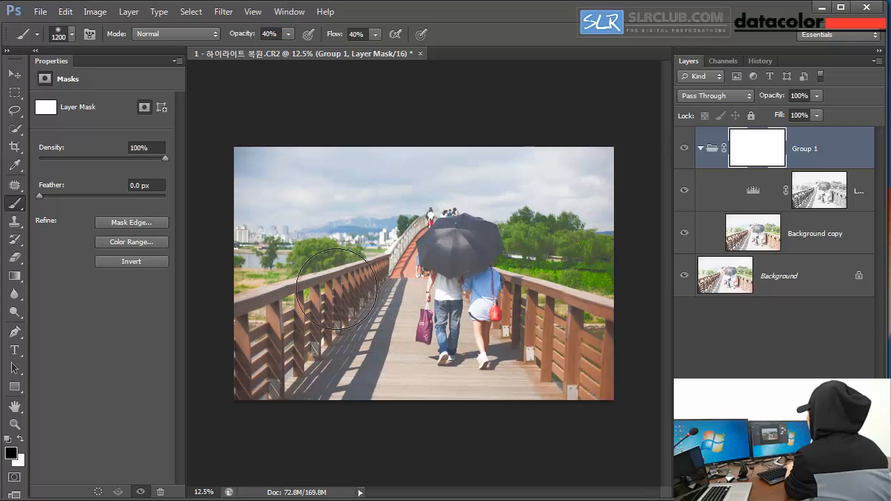
{"action": "mouse_move", "coordinate": [289, 281]}
{"action": "left_mouse_down"}
{"action": "mouse_move", "coordinate": [471, 320]}
{"action": "mouse_move", "coordinate": [401, 310]}
{"action": "mouse_move", "coordinate": [348, 390]}
{"action": "mouse_move", "coordinate": [363, 389]}
{"action": "left_mouse_up"}
{"action": "mouse_move", "coordinate": [568, 299]}
{"action": "left_mouse_down"}
{"action": "mouse_move", "coordinate": [538, 276]}
{"action": "mouse_move", "coordinate": [625, 375]}
{"action": "mouse_move", "coordinate": [632, 333]}
{"action": "mouse_move", "coordinate": [536, 251]}
{"action": "mouse_move", "coordinate": [620, 257]}
{"action": "mouse_move", "coordinate": [564, 260]}
{"action": "mouse_move", "coordinate": [625, 274]}
{"action": "mouse_move", "coordinate": [563, 279]}
{"action": "mouse_move", "coordinate": [585, 354]}
{"action": "mouse_move", "coordinate": [552, 363]}
{"action": "mouse_move", "coordinate": [548, 336]}
{"action": "mouse_move", "coordinate": [601, 387]}
{"action": "mouse_move", "coordinate": [645, 404]}
{"action": "mouse_move", "coordinate": [655, 429]}
{"action": "mouse_move", "coordinate": [577, 377]}
{"action": "mouse_move", "coordinate": [563, 347]}
{"action": "mouse_move", "coordinate": [615, 344]}
{"action": "left_mouse_up"}
{"action": "mouse_move", "coordinate": [565, 260]}
{"action": "left_mouse_down"}
{"action": "mouse_move", "coordinate": [543, 243]}
{"action": "mouse_move", "coordinate": [606, 265]}
{"action": "left_mouse_up"}
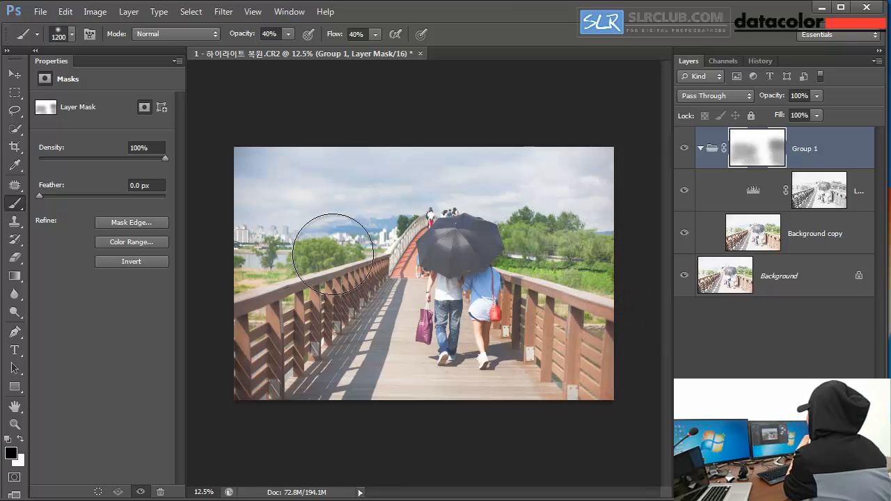
{"action": "left_click_drag", "start_coordinate": [326, 264], "coordinate": [378, 256]}
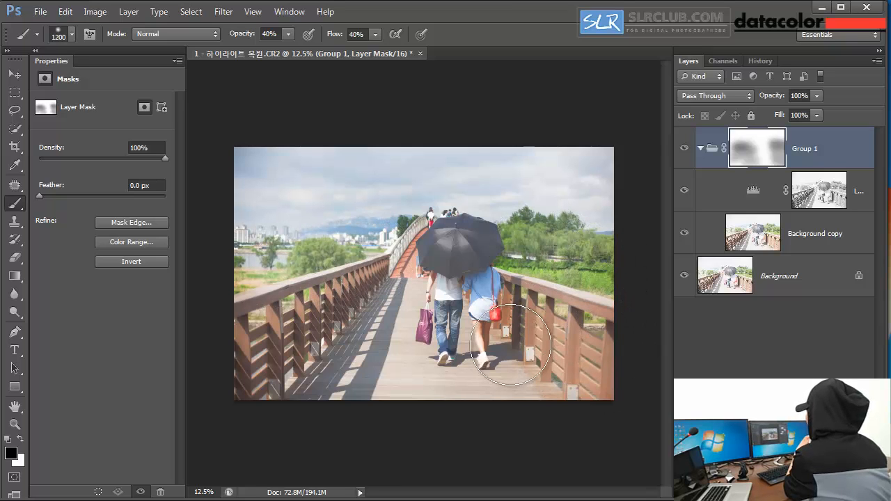
Try painting black across the lower part of Group 1's mask with a 2300 px brush and undo the last stroke.
{"action": "key", "text": "bracketright"}
{"action": "key", "text": "bracketright"}
{"action": "key", "text": "bracketright"}
{"action": "key", "text": "bracketright"}
{"action": "key", "text": "bracketright"}
{"action": "key", "text": "bracketright"}
{"action": "key", "text": "bracketright"}
{"action": "key", "text": "bracketright"}
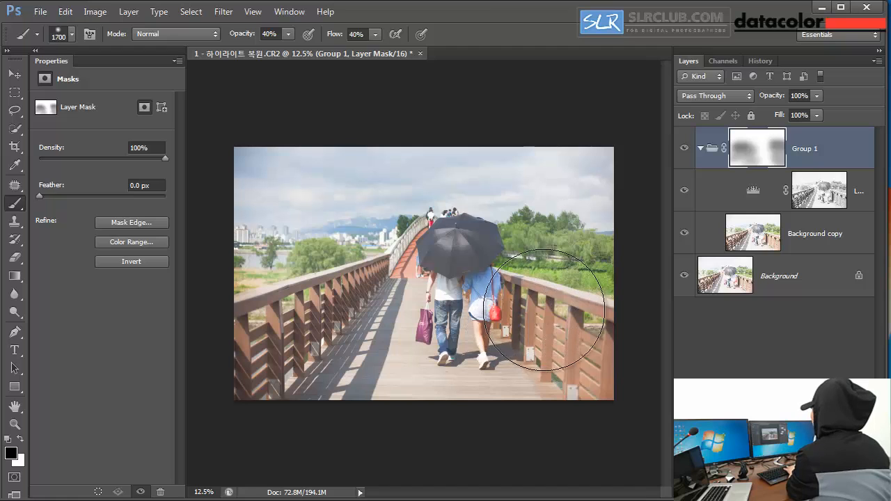
{"action": "key", "text": "bracketright"}
{"action": "key", "text": "bracketright"}
{"action": "key", "text": "bracketright"}
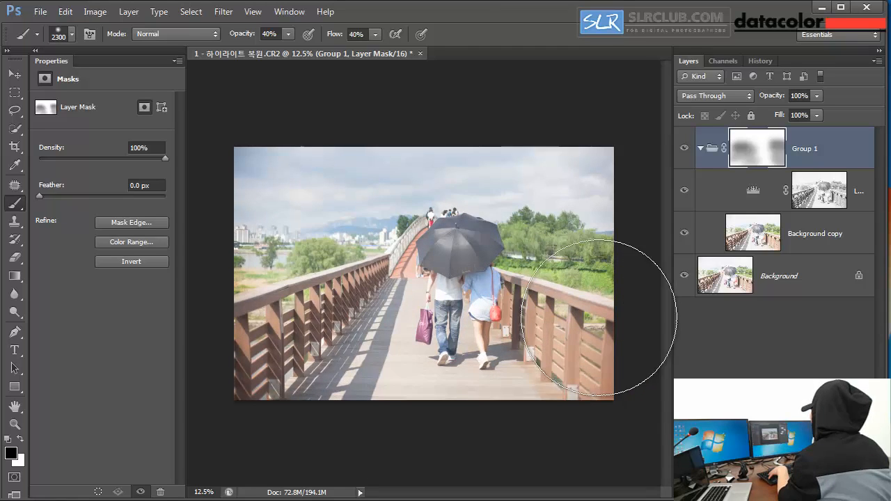
{"action": "mouse_move", "coordinate": [461, 320]}
{"action": "left_mouse_down"}
{"action": "mouse_move", "coordinate": [428, 338]}
{"action": "mouse_move", "coordinate": [399, 324]}
{"action": "left_mouse_up"}
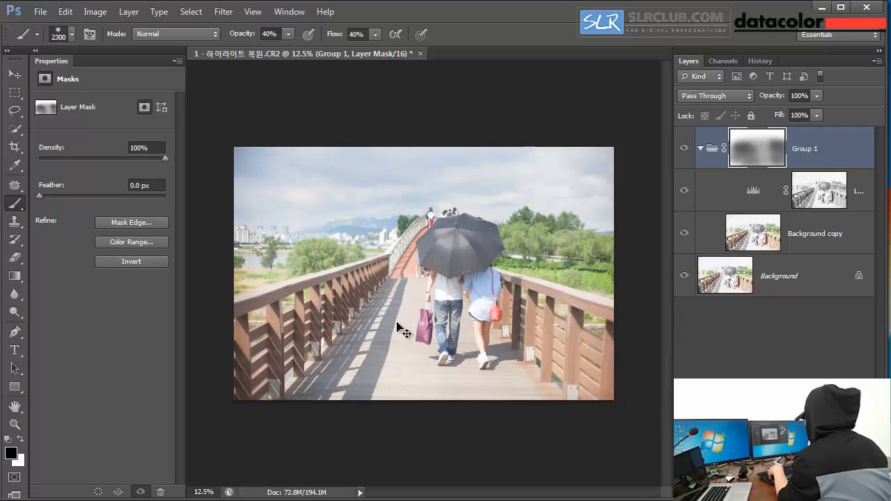
{"action": "key", "text": "ctrl+z"}
Reduce the brush to 1000 px and paint more black on Group 1's mask over the greenery beside the right railing.
{"action": "key", "text": "bracketleft"}
{"action": "key", "text": "bracketleft"}
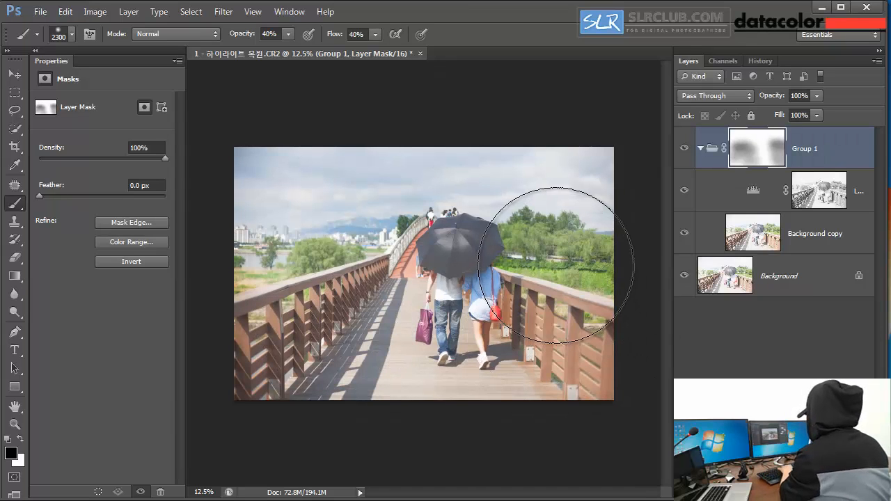
{"action": "key", "text": "bracketleft"}
{"action": "key", "text": "bracketleft"}
{"action": "key", "text": "bracketleft"}
{"action": "key", "text": "bracketleft"}
{"action": "key", "text": "bracketleft"}
{"action": "key", "text": "bracketleft"}
{"action": "key", "text": "bracketleft"}
{"action": "key", "text": "bracketleft"}
{"action": "key", "text": "bracketleft"}
{"action": "key", "text": "bracketleft"}
{"action": "key", "text": "bracketleft"}
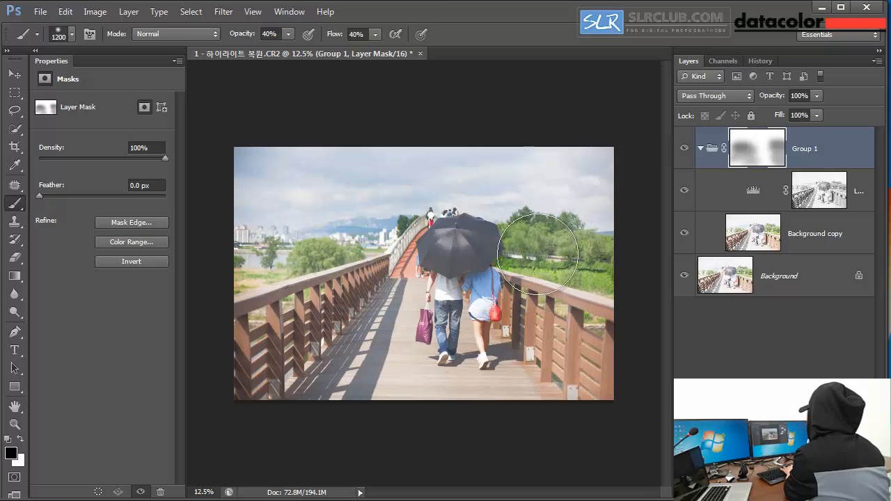
{"action": "key", "text": "bracketleft"}
{"action": "key", "text": "bracketleft"}
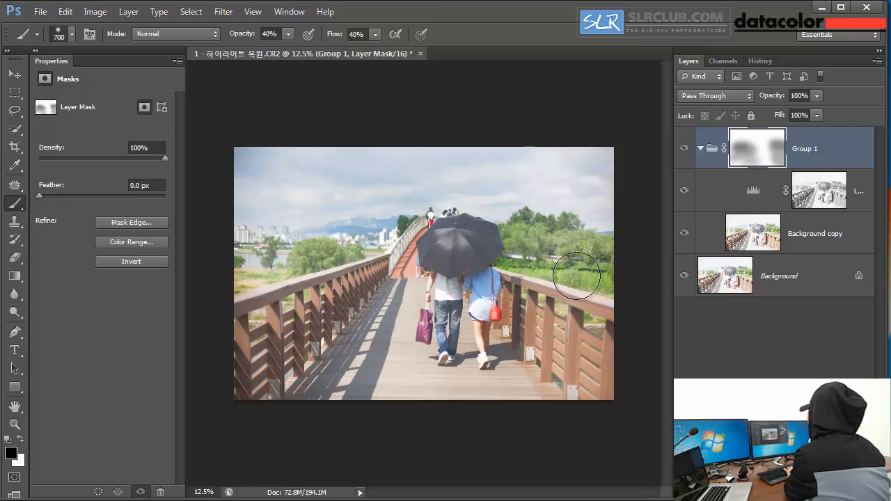
{"action": "key", "text": "bracketright"}
{"action": "key", "text": "bracketright"}
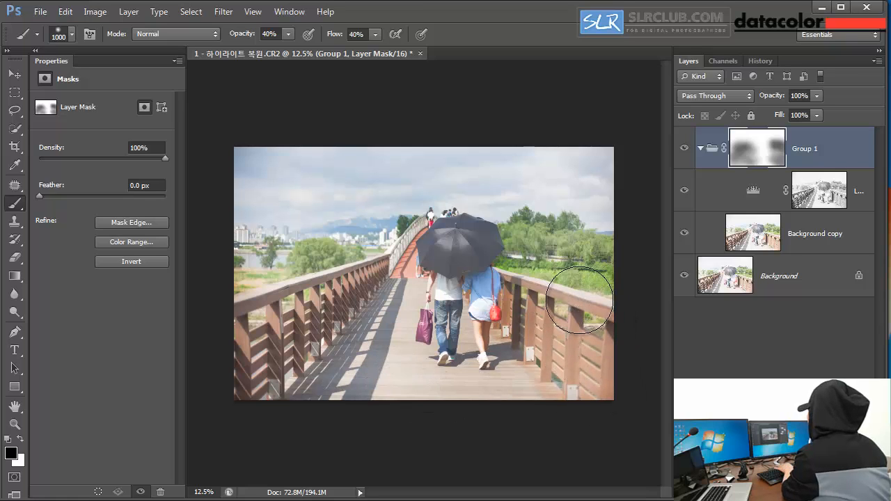
Turn on Proof Colors with the AdobeRGB proof setup and deselect all layers.
{"action": "left_click", "coordinate": [260, 14]}
{"action": "mouse_move", "coordinate": [268, 29]}
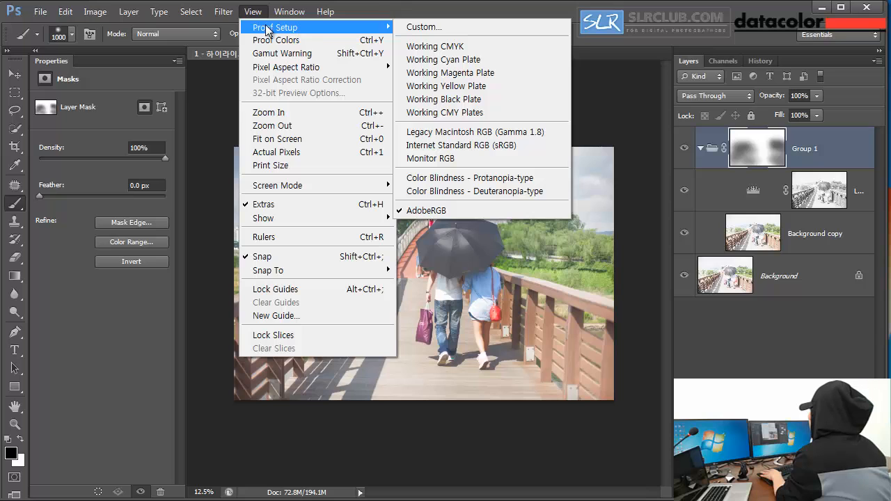
{"action": "left_click", "coordinate": [263, 14]}
{"action": "left_click", "coordinate": [263, 14]}
{"action": "mouse_move", "coordinate": [299, 27]}
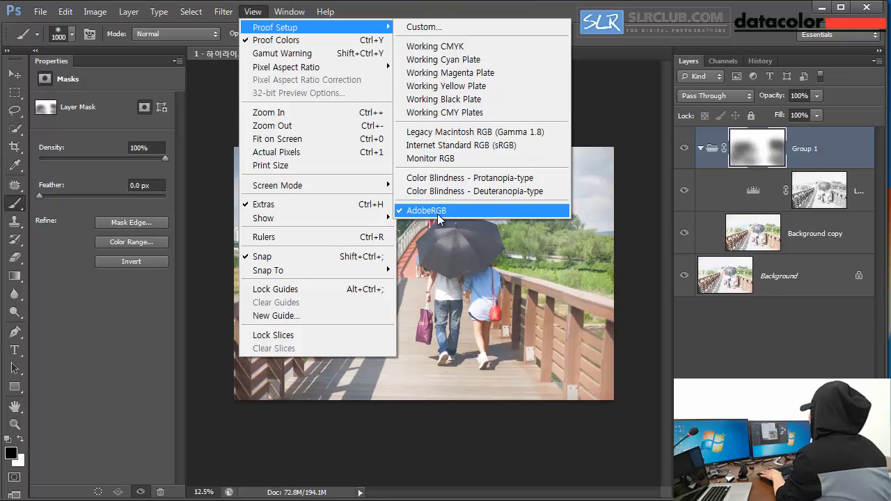
{"action": "left_click", "coordinate": [493, 212]}
{"action": "left_click", "coordinate": [758, 362]}
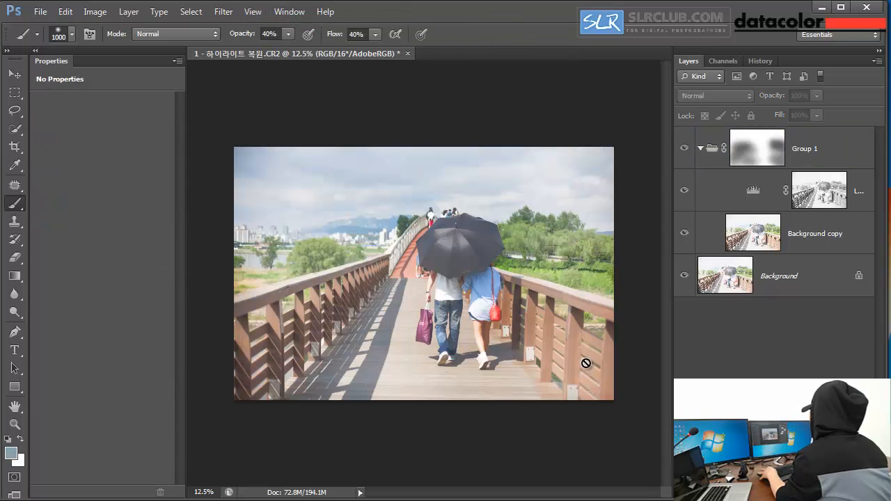
Convert the document's colour profile to Adobe RGB (1998) with the Perceptual intent, flattening the image to preserve its appearance.
{"action": "left_click", "coordinate": [65, 13]}
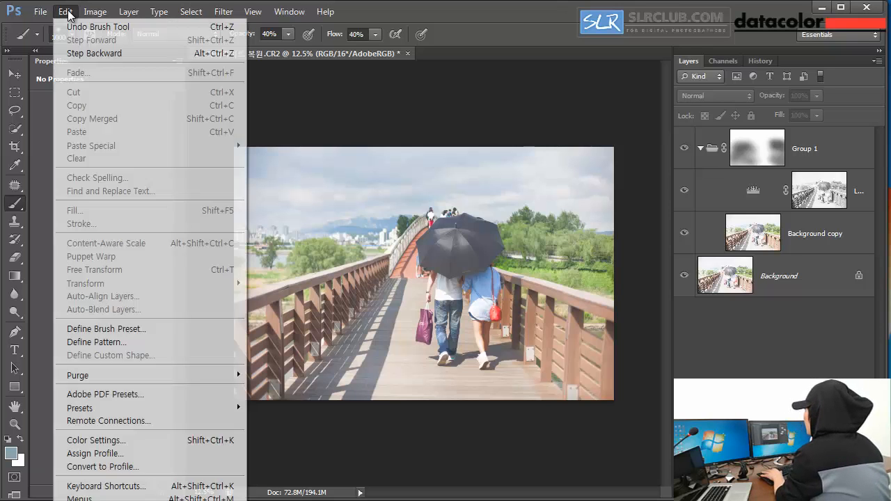
{"action": "left_click", "coordinate": [169, 467]}
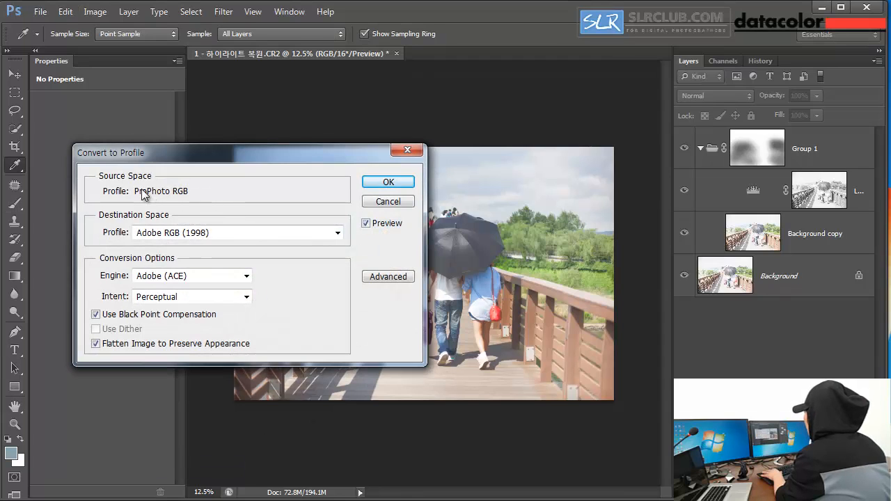
{"action": "left_click", "coordinate": [219, 233]}
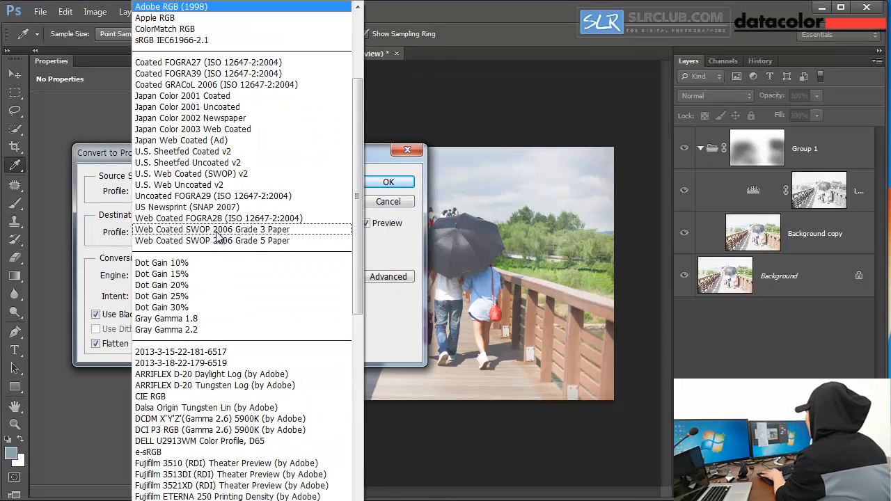
{"action": "left_click", "coordinate": [200, 10]}
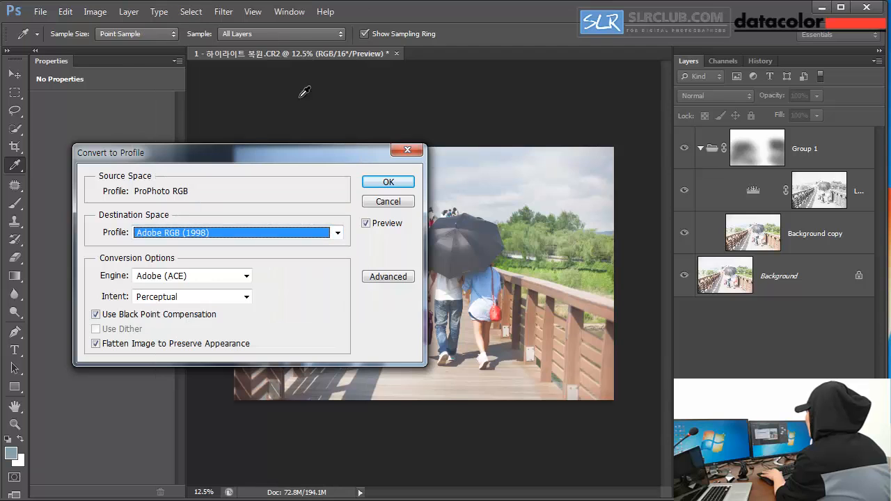
{"action": "left_click", "coordinate": [388, 182]}
{"action": "key", "text": "b"}
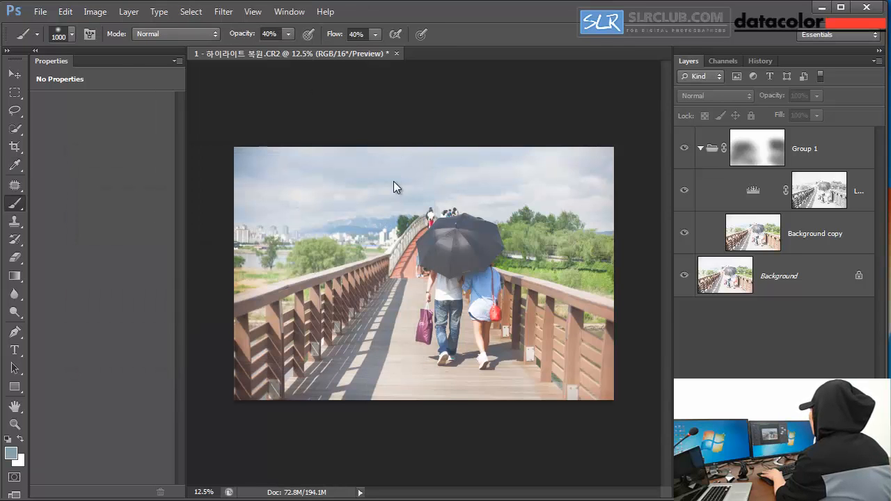
Save a JPEG copy named 1 - 하이라이트 복원.jpg in the 포토샵 샘플 folder with the ICC profile embedded.
{"action": "left_click", "coordinate": [41, 12]}
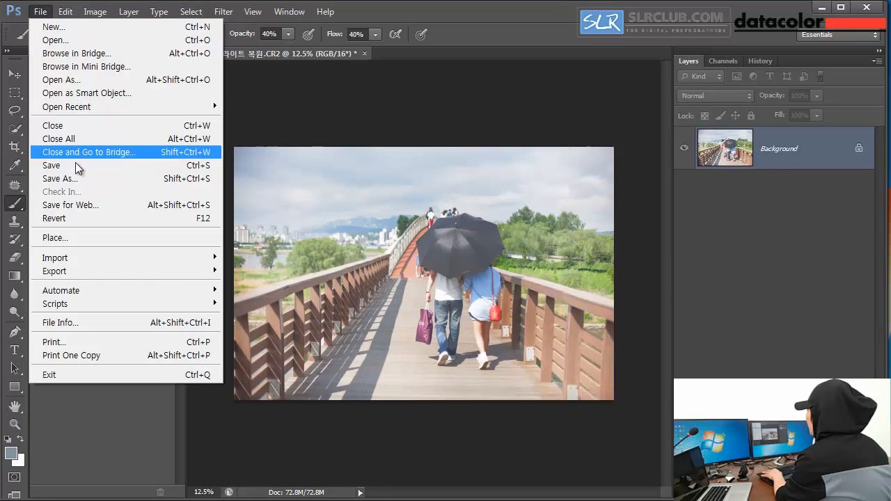
{"action": "left_click", "coordinate": [79, 177]}
{"action": "left_click", "coordinate": [421, 293]}
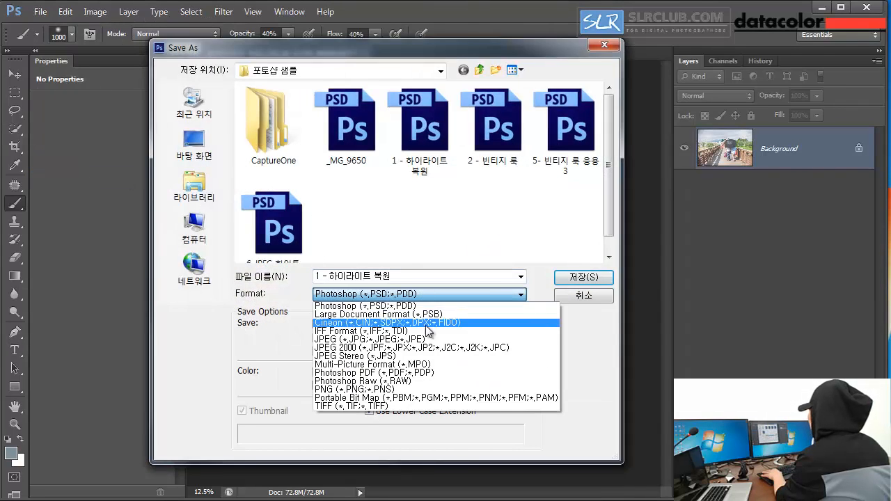
{"action": "left_click", "coordinate": [425, 339]}
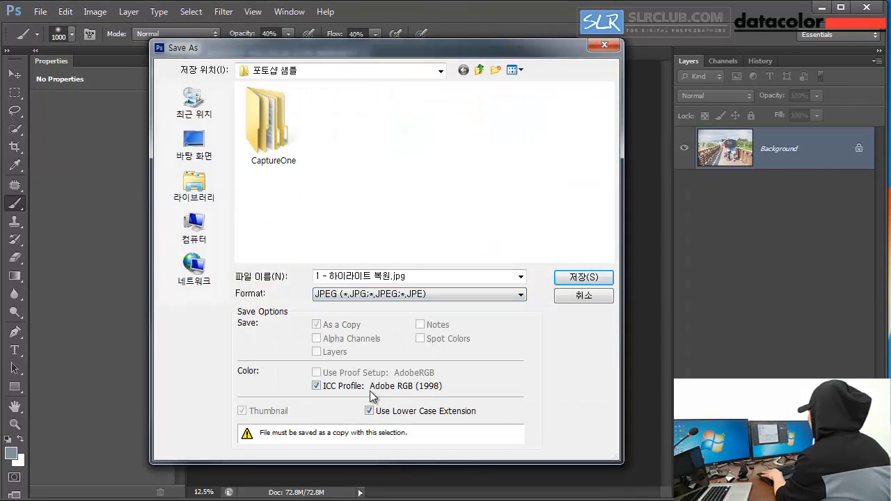
{"action": "left_click", "coordinate": [601, 283]}
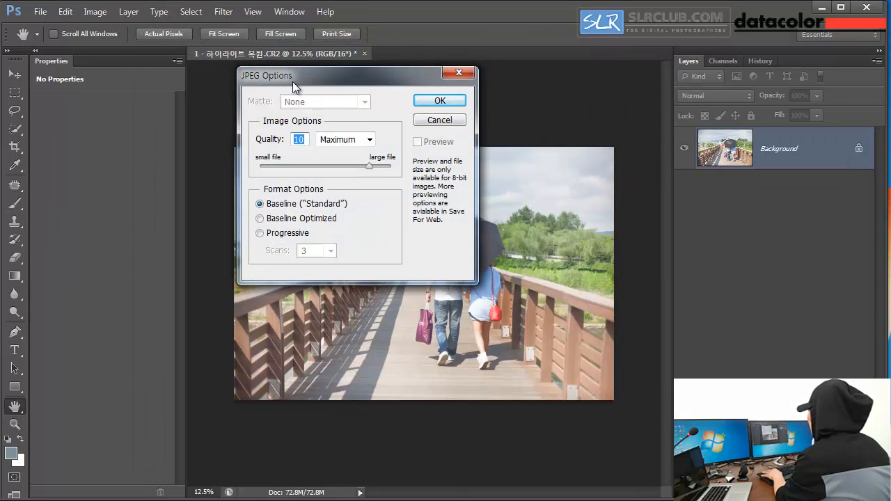
Set the JPEG quality to 12 and finish saving the file.
{"action": "left_click_drag", "start_coordinate": [336, 80], "coordinate": [289, 131]}
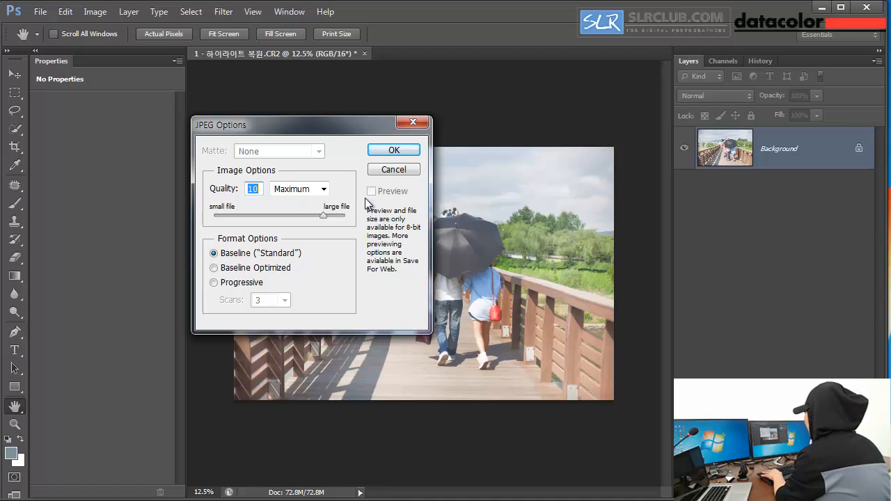
{"action": "type", "text": "12"}
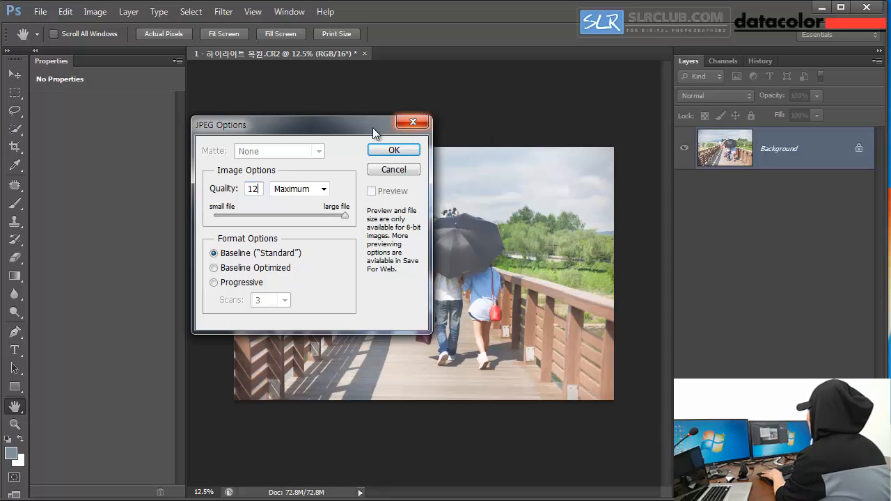
{"action": "left_click_drag", "start_coordinate": [372, 128], "coordinate": [370, 67]}
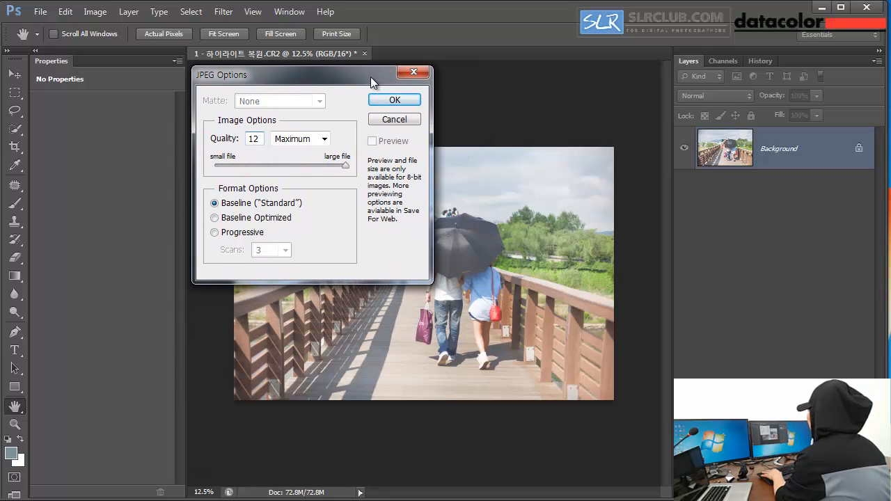
{"action": "left_click_drag", "start_coordinate": [260, 140], "coordinate": [237, 144]}
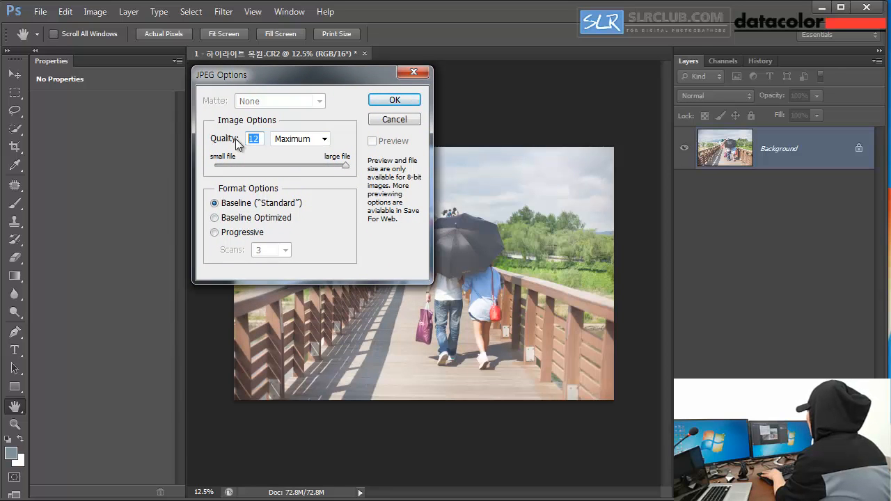
{"action": "left_click_drag", "start_coordinate": [289, 76], "coordinate": [290, 76]}
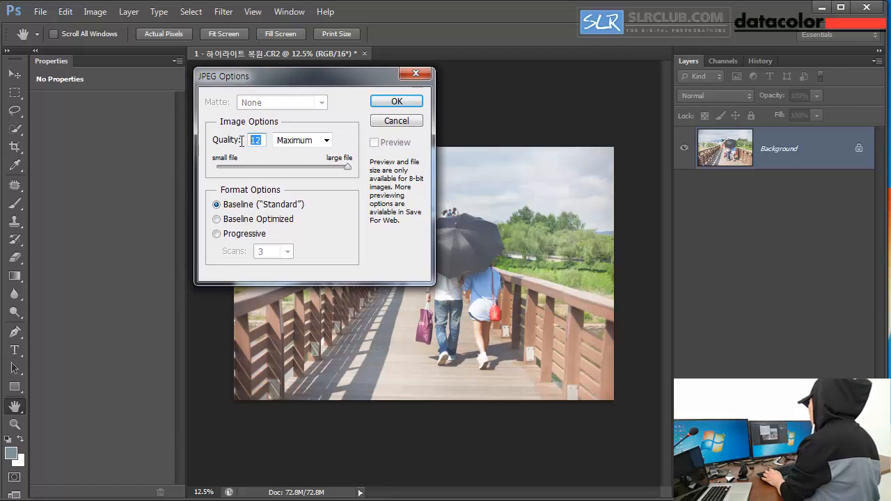
{"action": "type", "text": "12"}
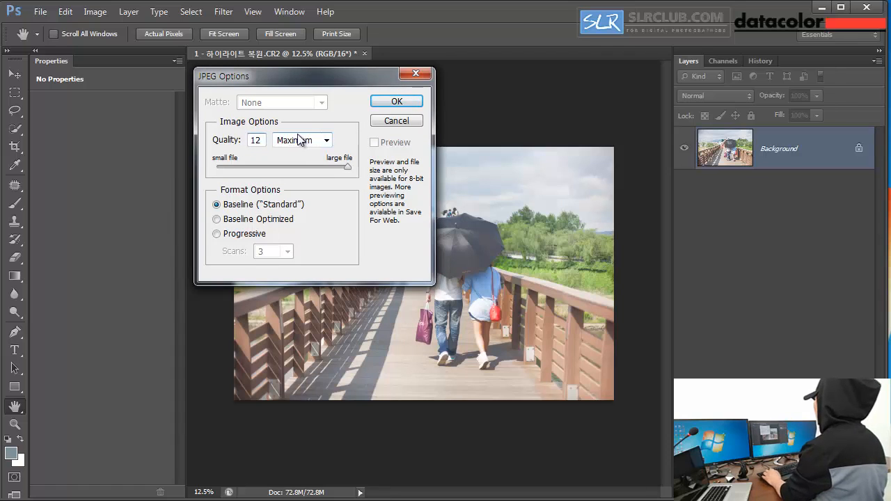
{"action": "left_click", "coordinate": [396, 101]}
{"action": "key", "text": "b"}
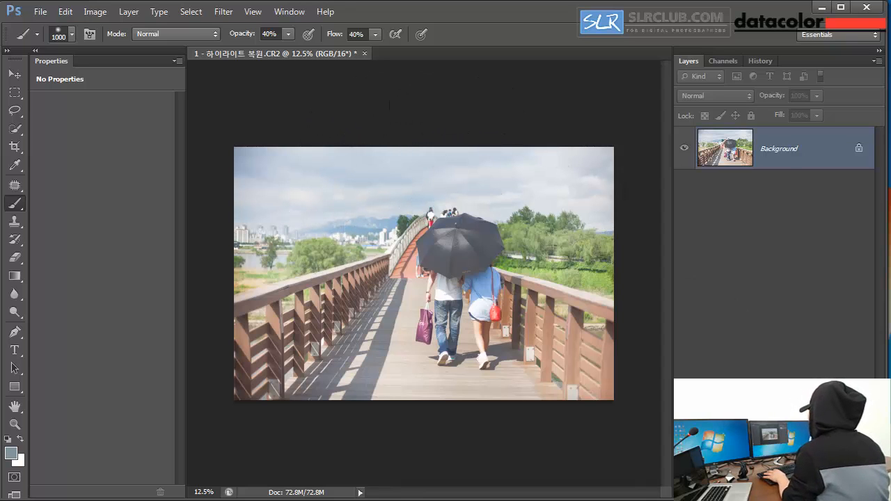
Add a Color Balance adjustment layer and set its midtones to +10 on Cyan–Red and -10 on Yellow–Blue.
{"action": "left_click", "coordinate": [794, 492]}
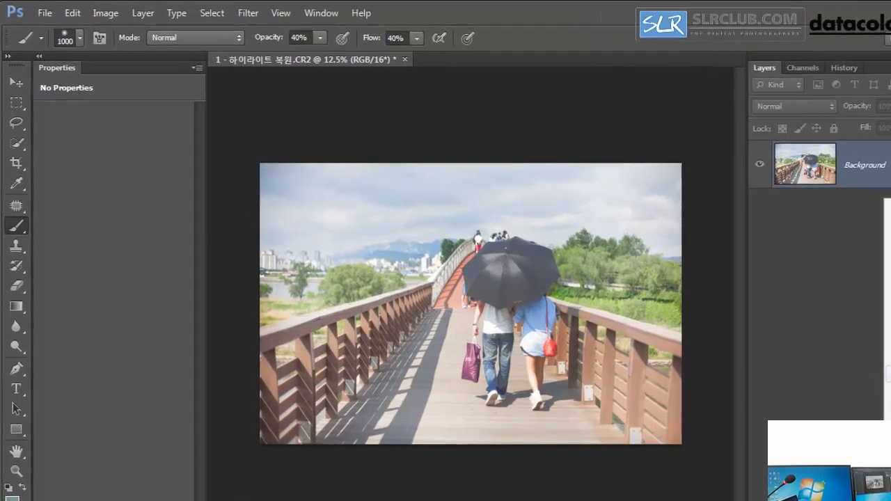
{"action": "left_click", "coordinate": [890, 374]}
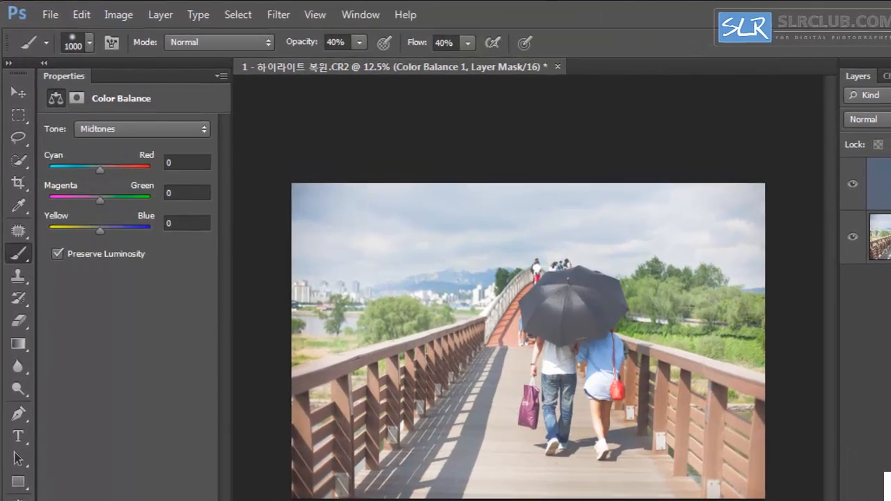
{"action": "left_click", "coordinate": [882, 186]}
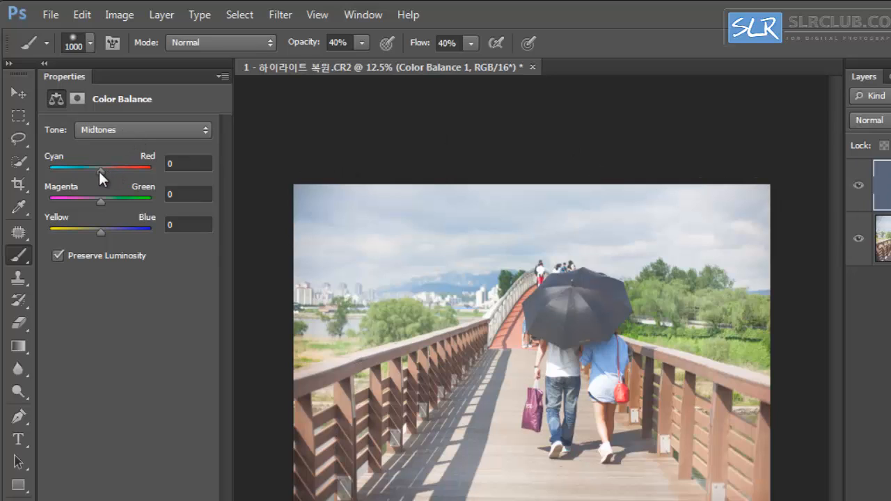
{"action": "left_click_drag", "start_coordinate": [99, 171], "coordinate": [107, 174]}
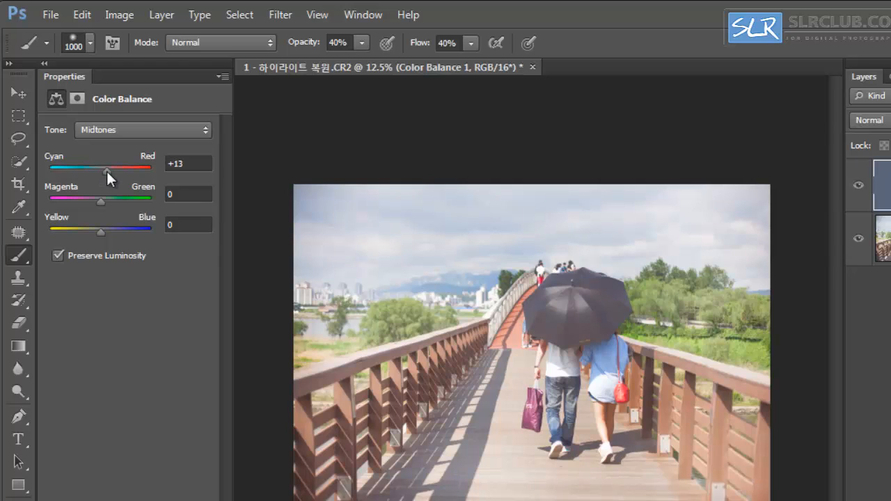
{"action": "left_click", "coordinate": [183, 164]}
{"action": "type", "text": "10"}
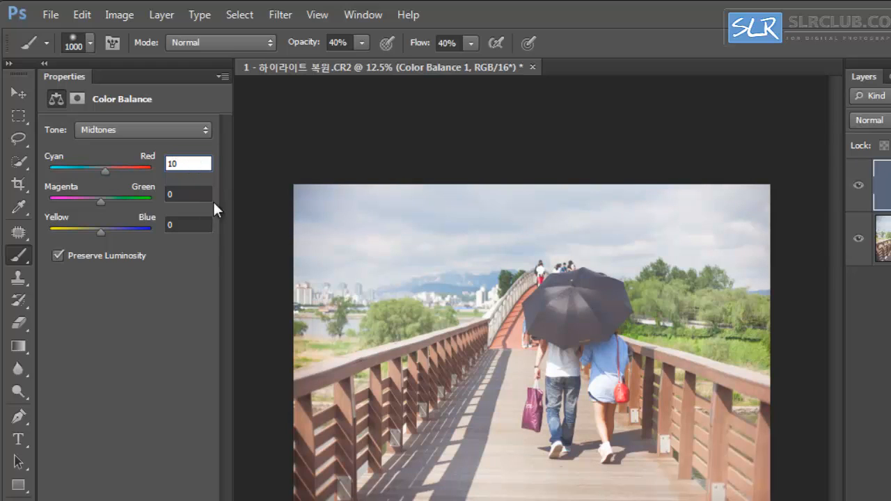
{"action": "left_click", "coordinate": [177, 224]}
{"action": "type", "text": "-10"}
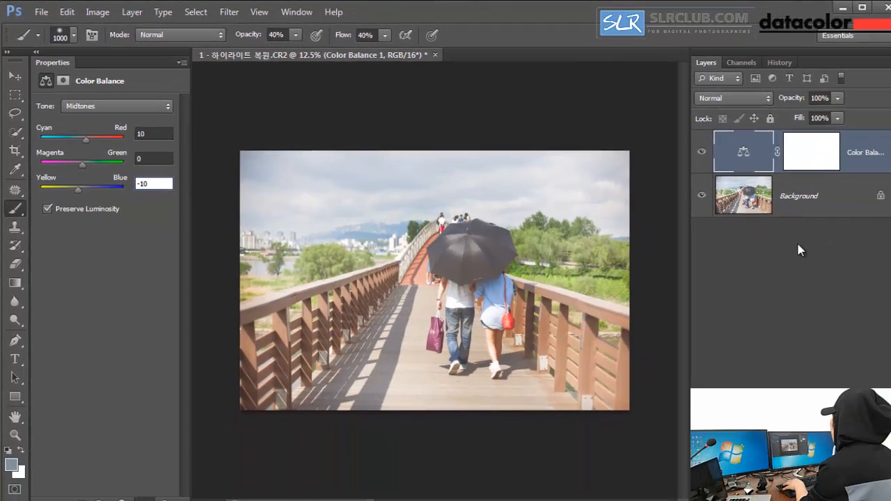
Deselect the layers and toggle the Color Balance layer's visibility to compare the photo with and without the adjustment.
{"action": "left_click", "coordinate": [886, 244]}
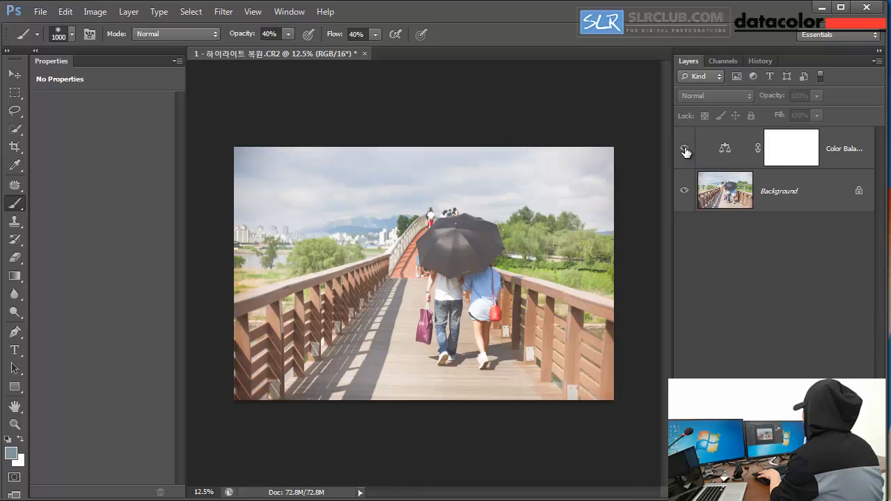
{"action": "left_click", "coordinate": [686, 151]}
{"action": "left_click", "coordinate": [685, 149]}
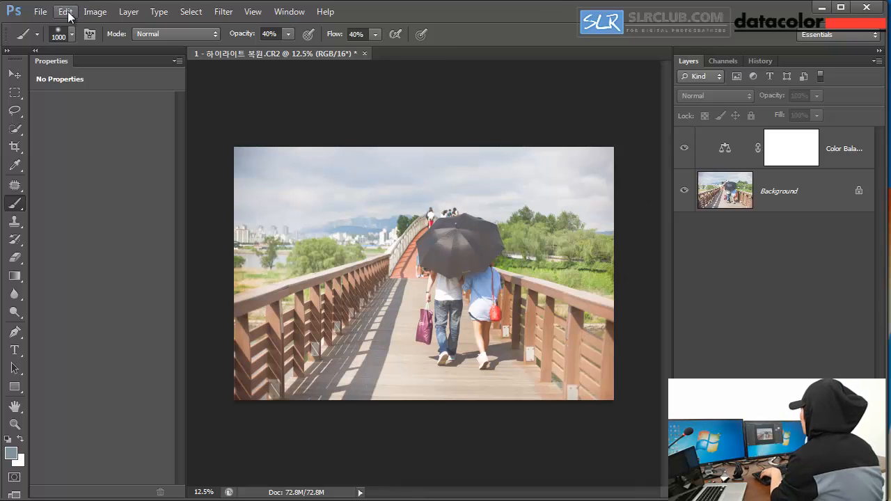
Save the colour-balanced photo as a JPEG, replacing the existing 1 - 하이라이트 복원.jpg.
{"action": "left_click", "coordinate": [40, 12]}
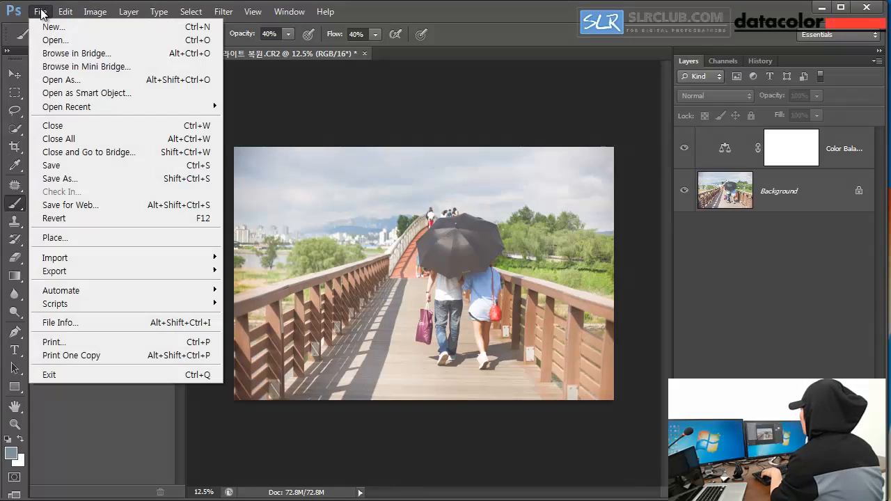
{"action": "left_click", "coordinate": [133, 178]}
{"action": "left_click", "coordinate": [432, 294]}
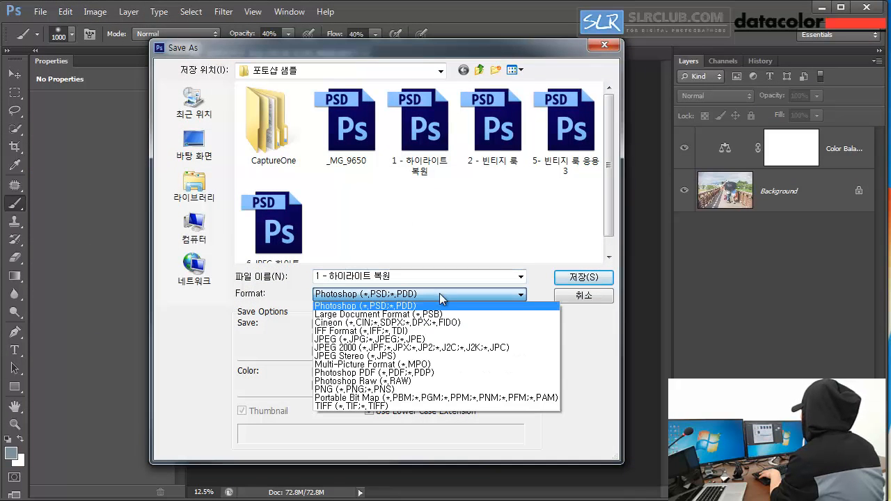
{"action": "left_click", "coordinate": [438, 340]}
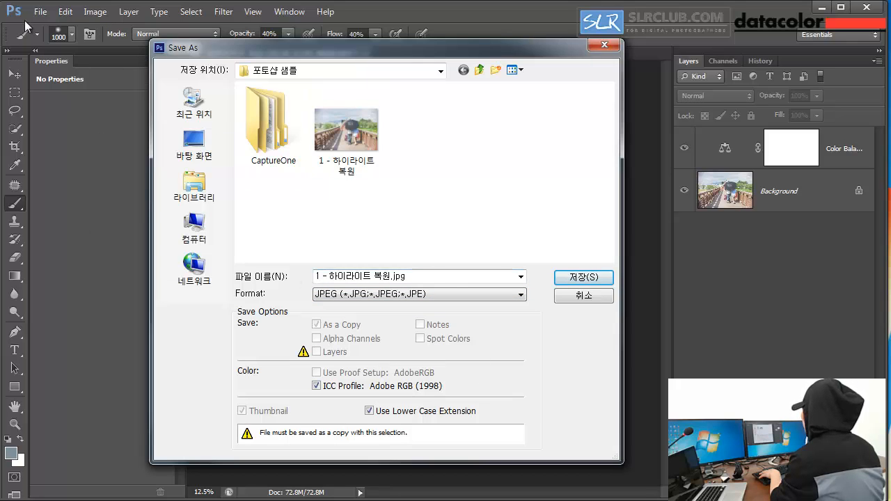
{"action": "left_click", "coordinate": [338, 130]}
{"action": "double_click", "coordinate": [337, 130]}
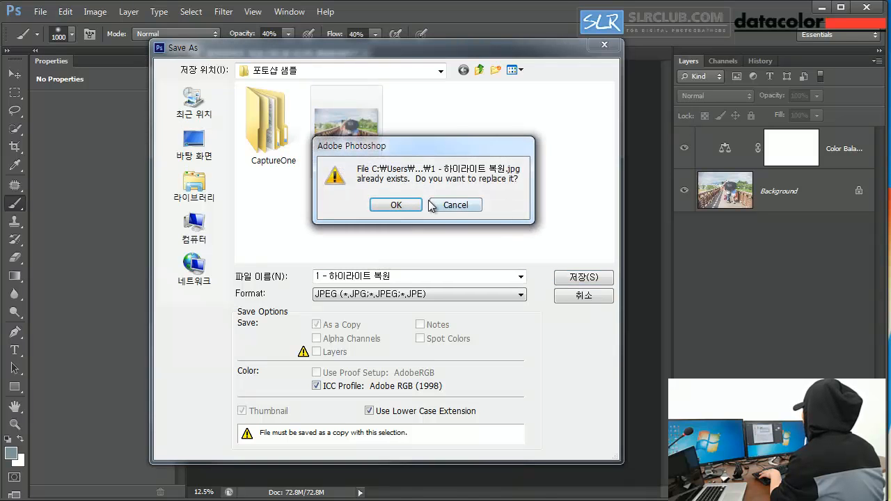
{"action": "left_click", "coordinate": [407, 203]}
{"action": "left_click", "coordinate": [387, 103]}
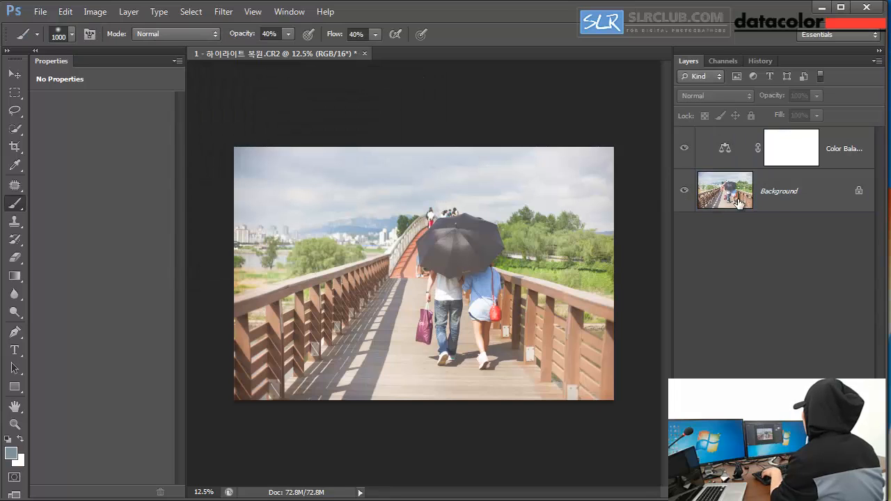
Try flattening the Color Balance layer into the Background and undo it to restore both layers.
{"action": "left_click", "coordinate": [792, 194]}
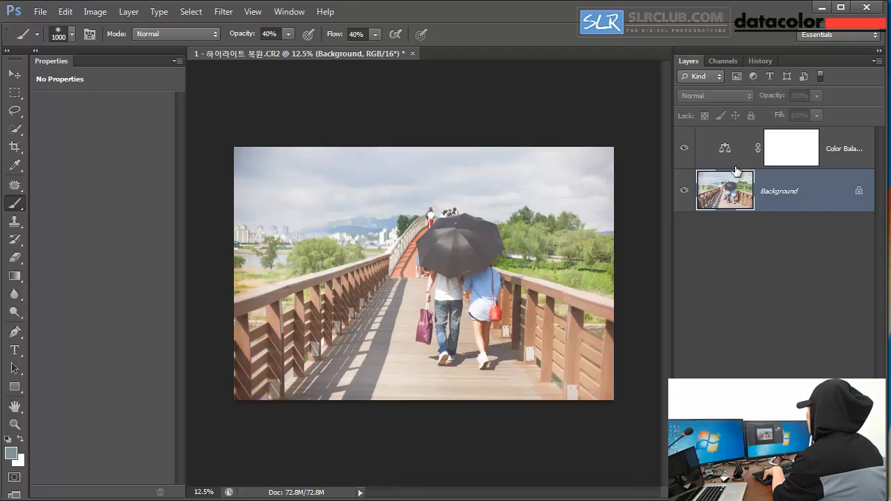
{"action": "key", "text": "ctrl+z"}
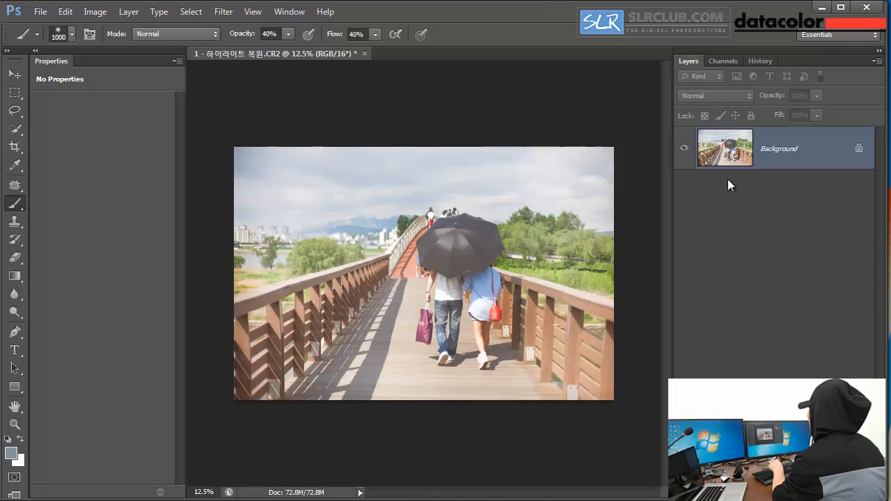
{"action": "left_click", "coordinate": [41, 11]}
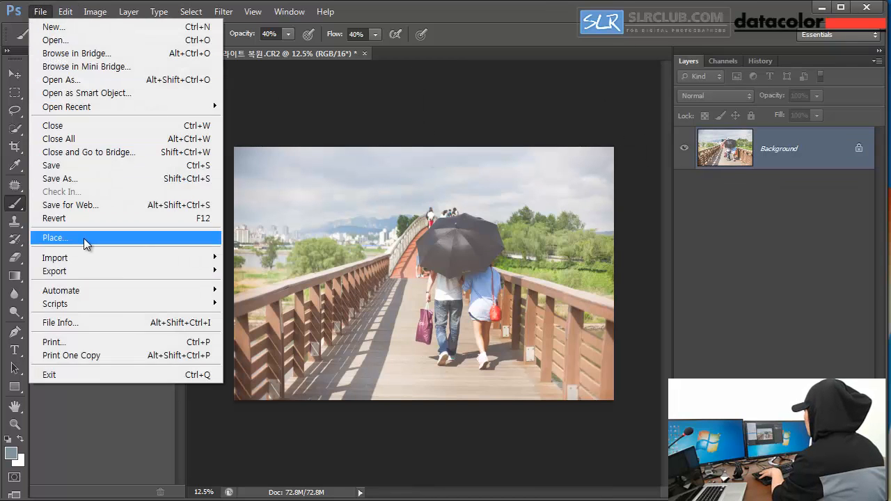
{"action": "left_click", "coordinate": [751, 227]}
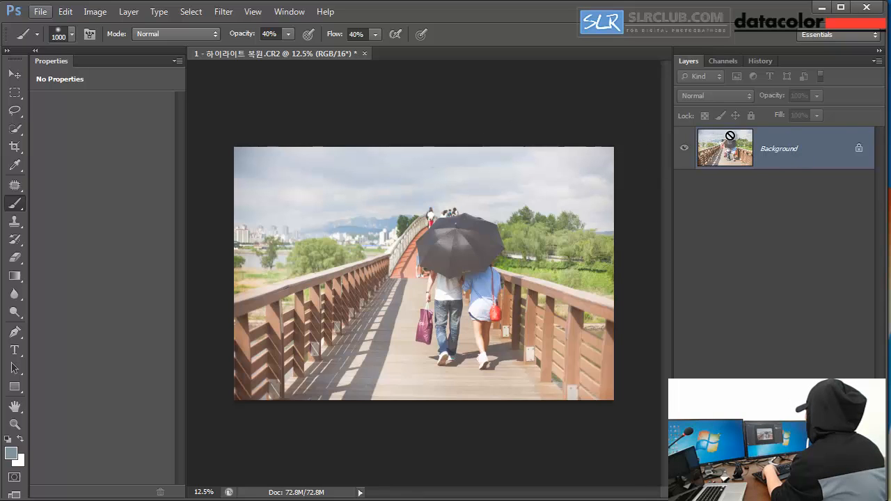
{"action": "key", "text": "ctrl+alt+z"}
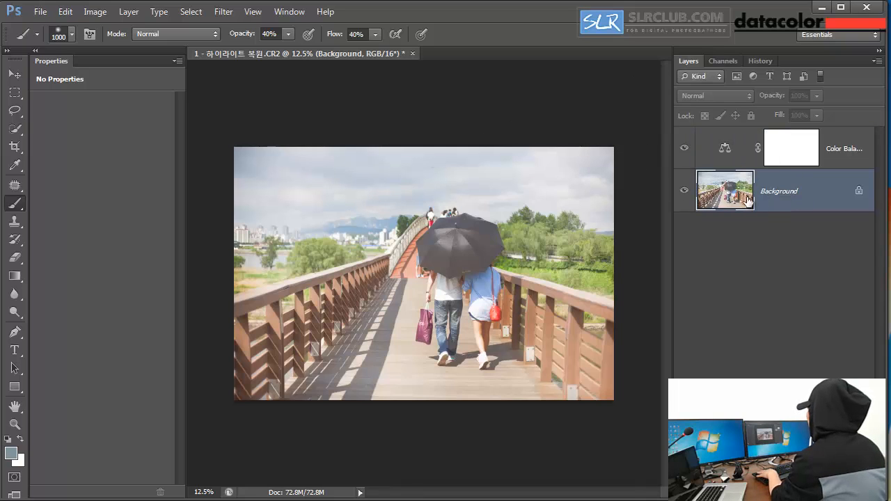
{"action": "left_click", "coordinate": [727, 160]}
{"action": "left_click", "coordinate": [787, 195]}
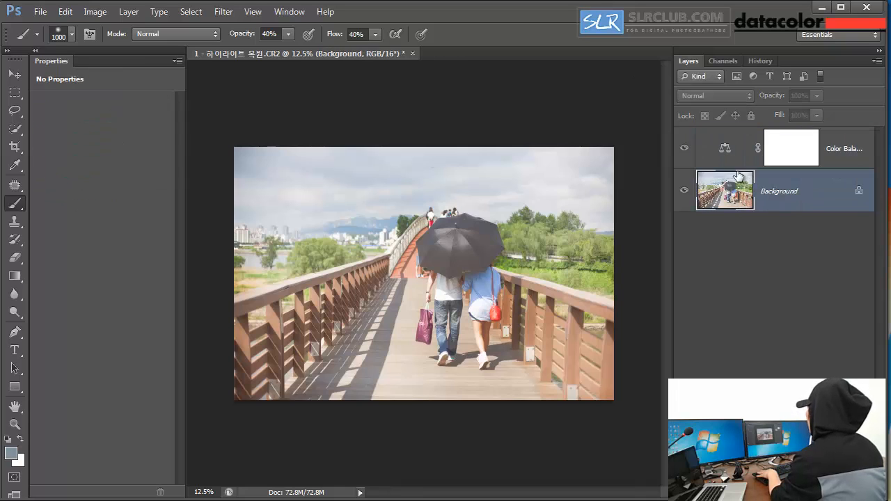
{"action": "left_click", "coordinate": [728, 154]}
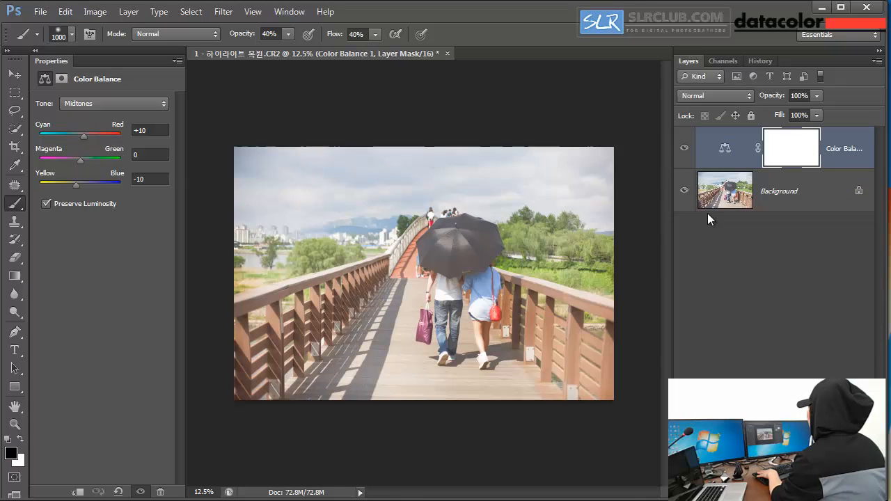
{"action": "left_click", "coordinate": [783, 197]}
Try saving the layered photo in JPEG format and cancel the save.
{"action": "left_click", "coordinate": [40, 12]}
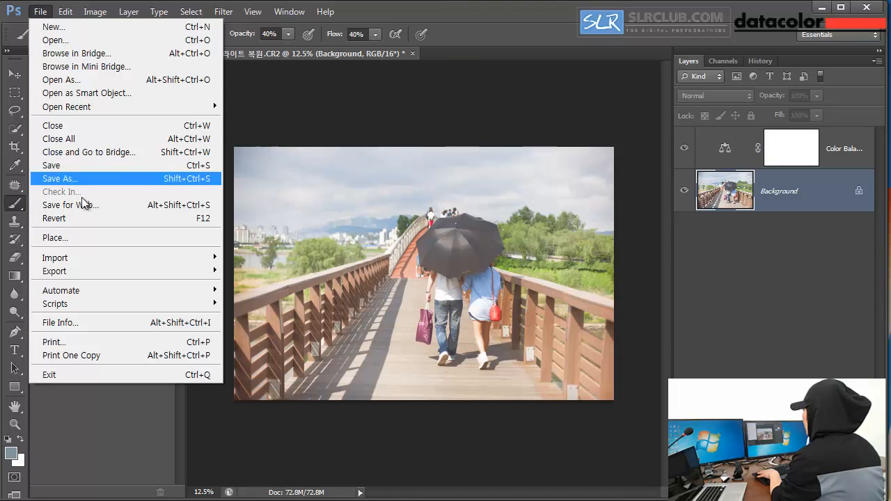
{"action": "left_click", "coordinate": [93, 179]}
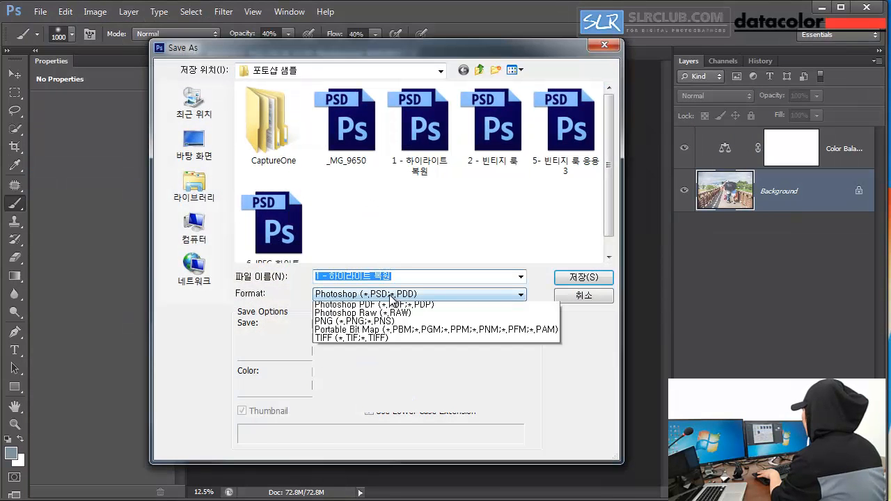
{"action": "left_click", "coordinate": [418, 295]}
{"action": "left_click", "coordinate": [369, 349]}
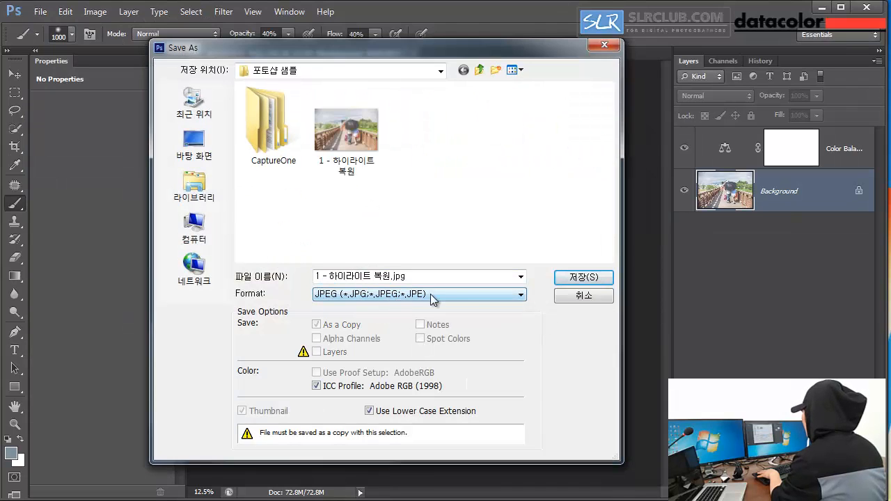
{"action": "left_click", "coordinate": [584, 295]}
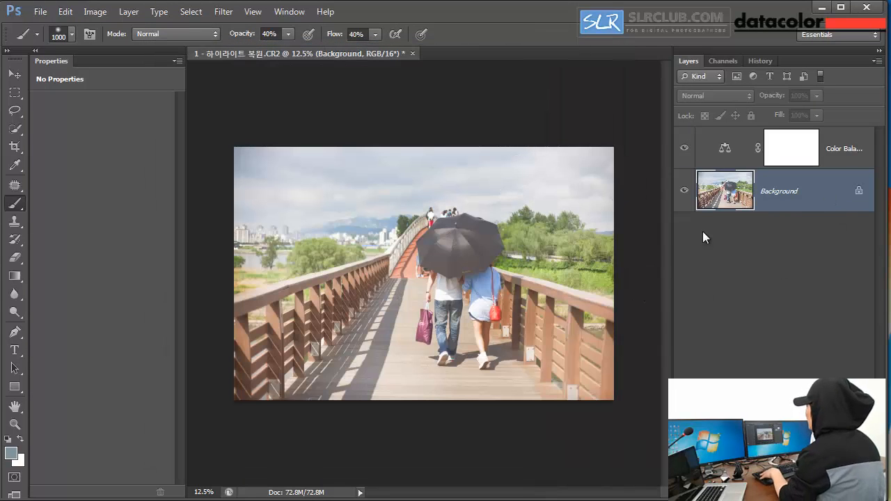